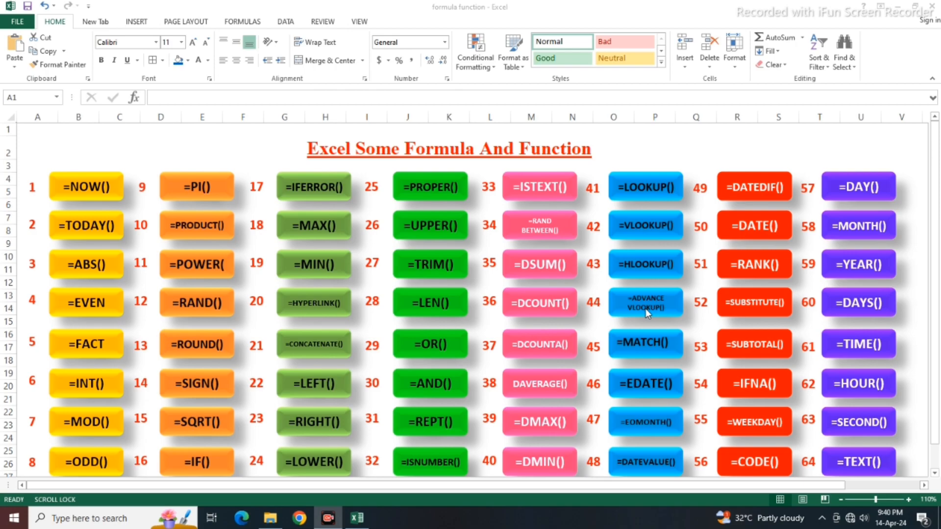
# On the MATCH sheet, begin a MATCH formula in I8 with H8 as lookup value and H8:H14 as lookup array
pyautogui.click(647, 311)
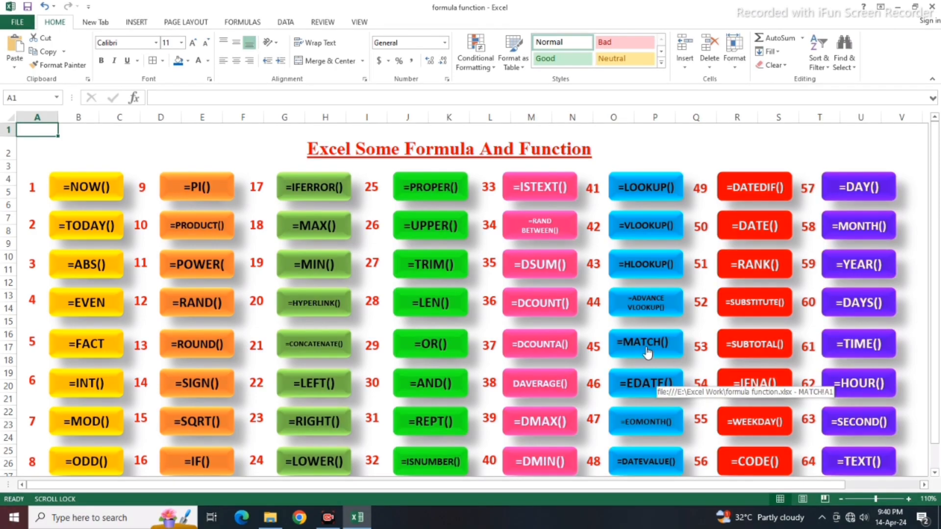
pyautogui.click(647, 352)
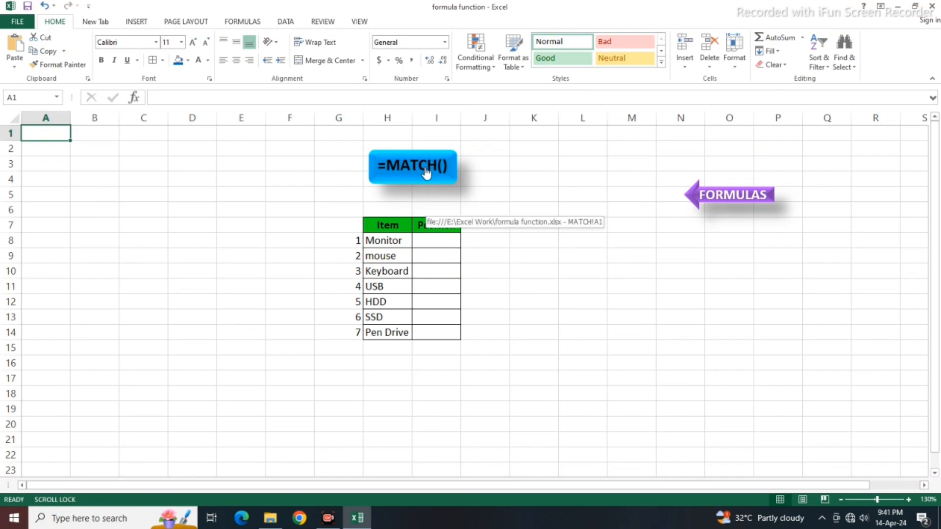
pyautogui.click(439, 242)
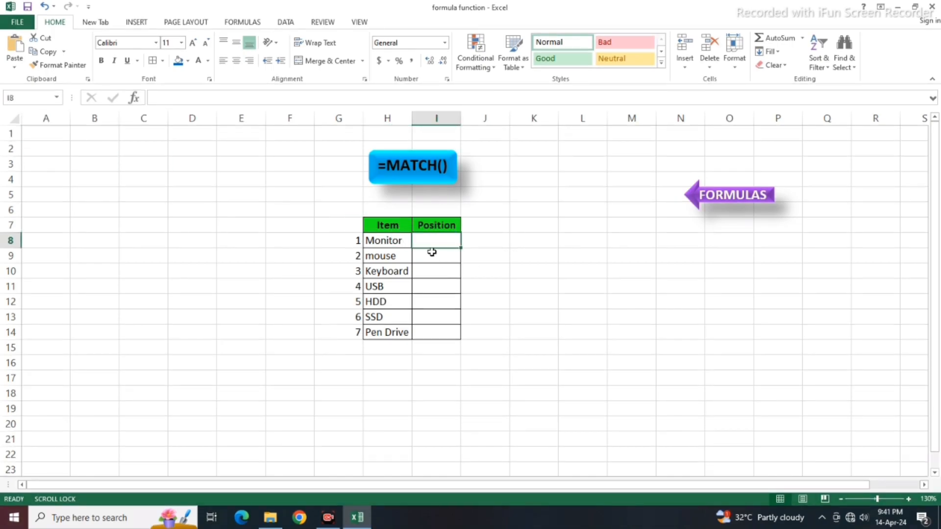
pyautogui.write('=')
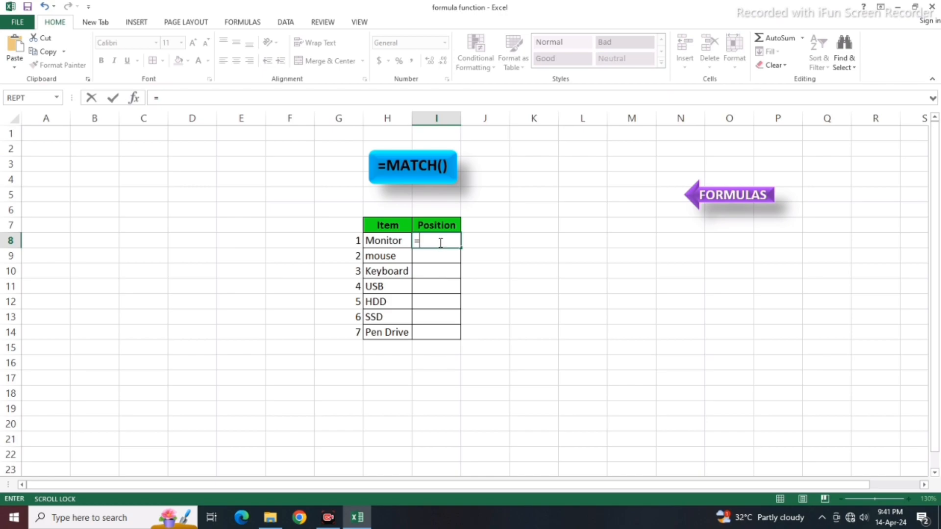
pyautogui.write('MAT')
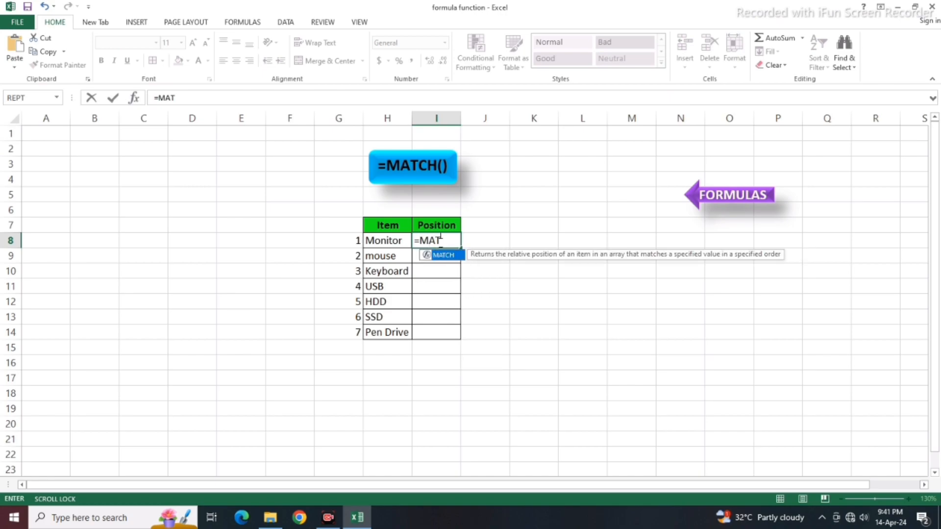
pyautogui.write('CH(')
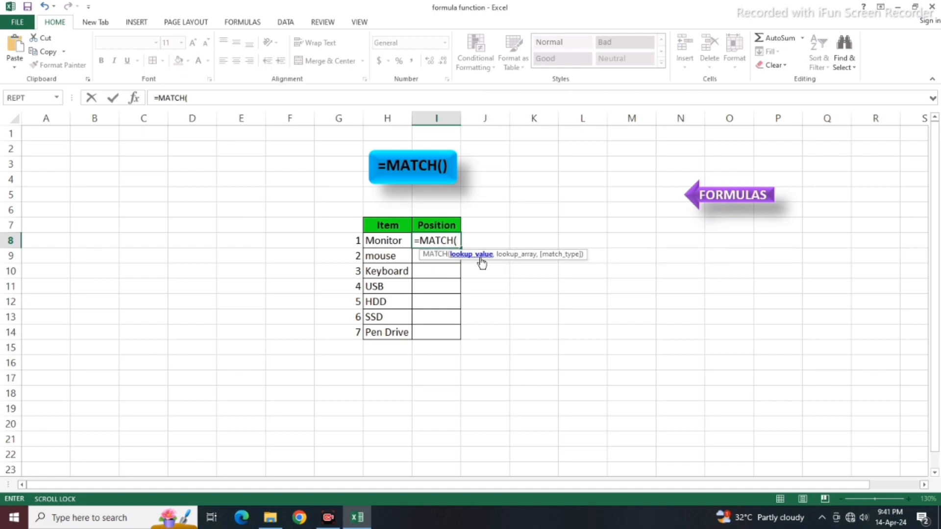
pyautogui.click(384, 241)
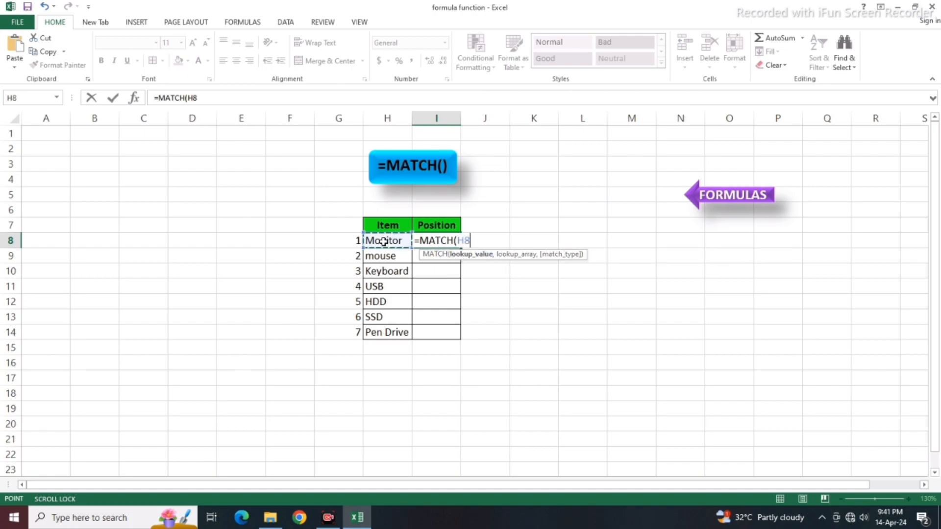
pyautogui.write(',')
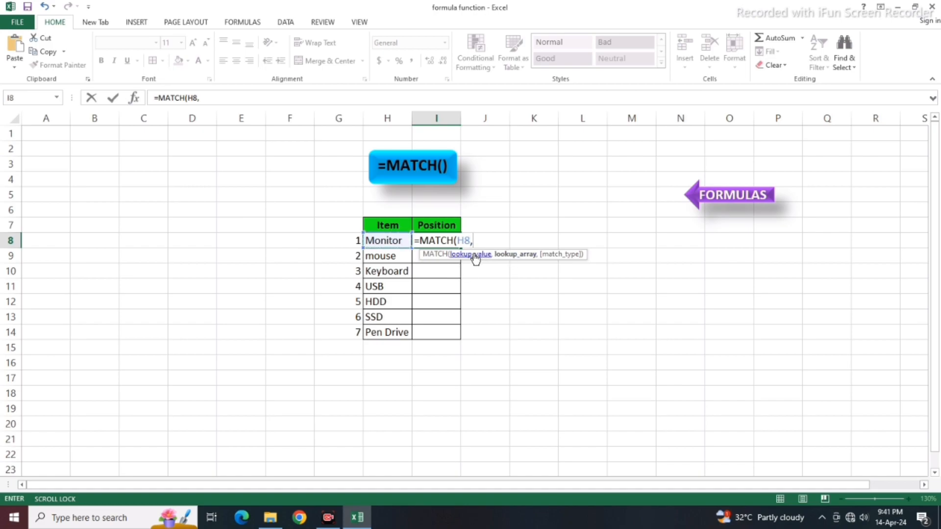
pyautogui.click(395, 241)
pyautogui.moveTo(395, 240); pyautogui.dragTo(387, 331)
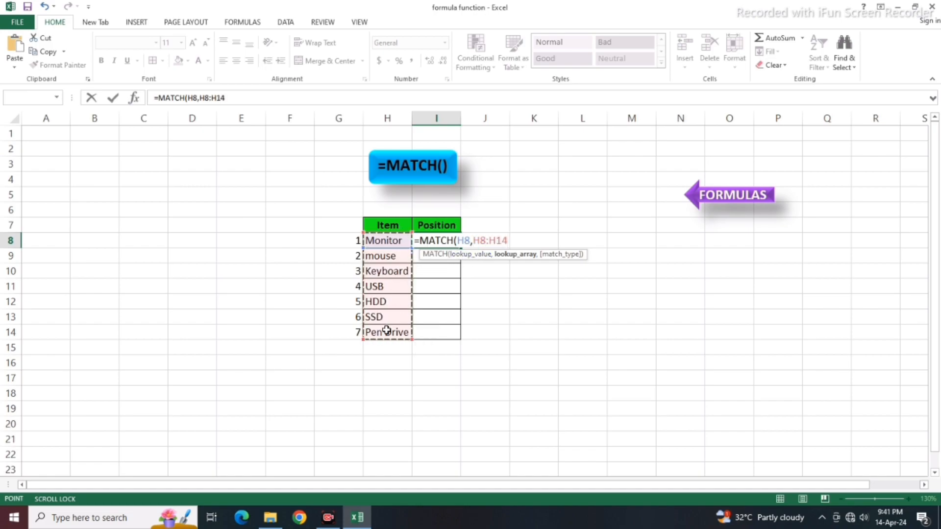
# Make the lookup array in the I8 formula absolute as $H$8:$H$14
pyautogui.click(483, 241)
pyautogui.press('F4')
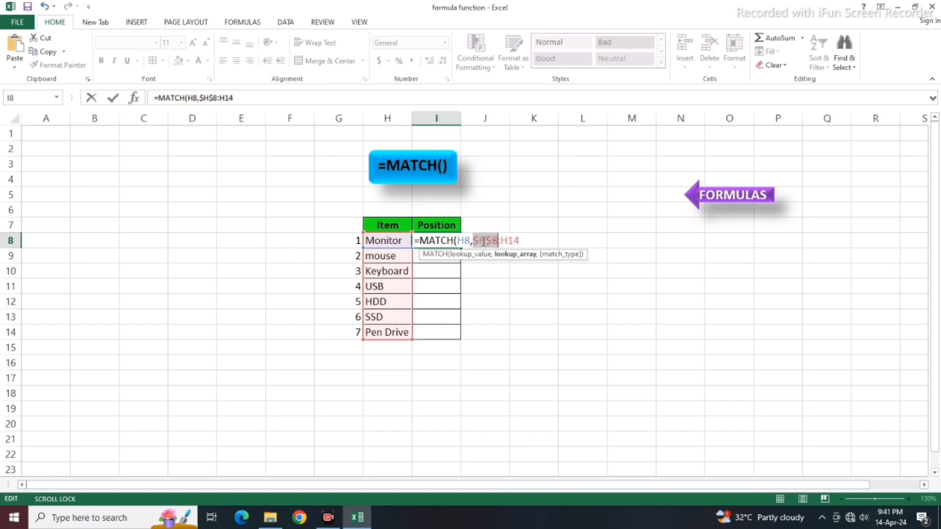
pyautogui.click(511, 238)
pyautogui.press('F4')
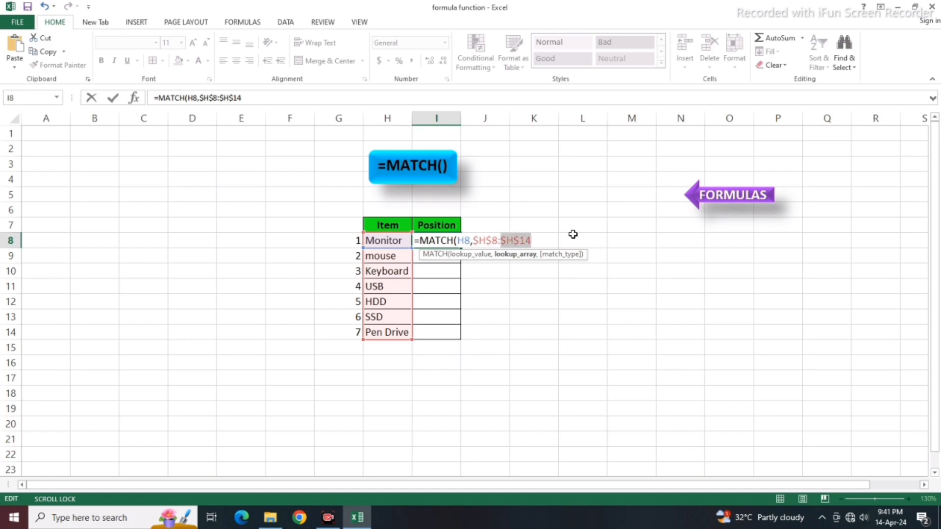
# Complete the I8 formula with match type 0 for an exact match and fill it down the Position column through I14
pyautogui.click(549, 241)
pyautogui.write(',')
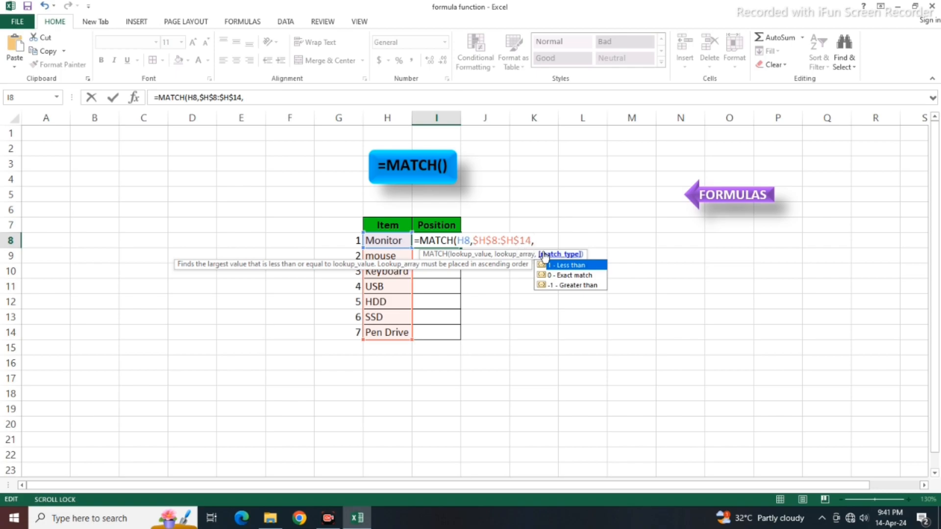
pyautogui.write('0)')
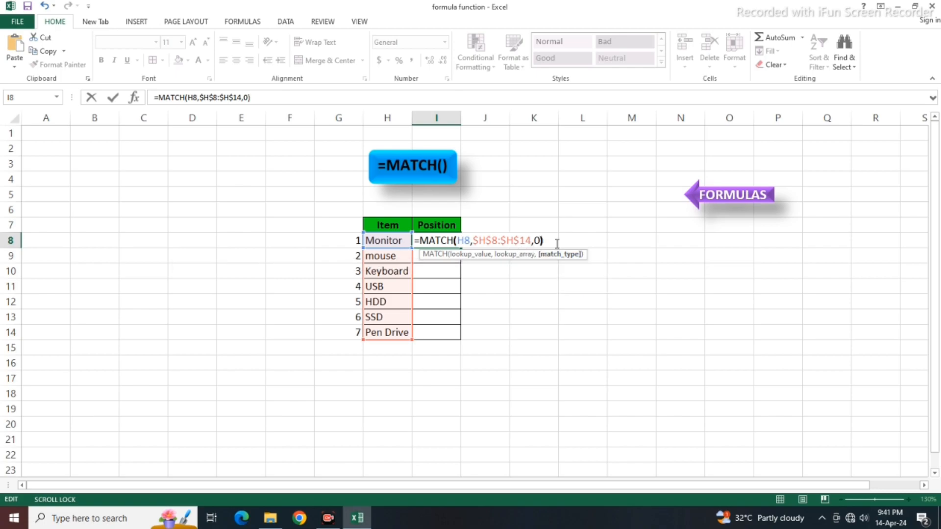
pyautogui.press('Return')
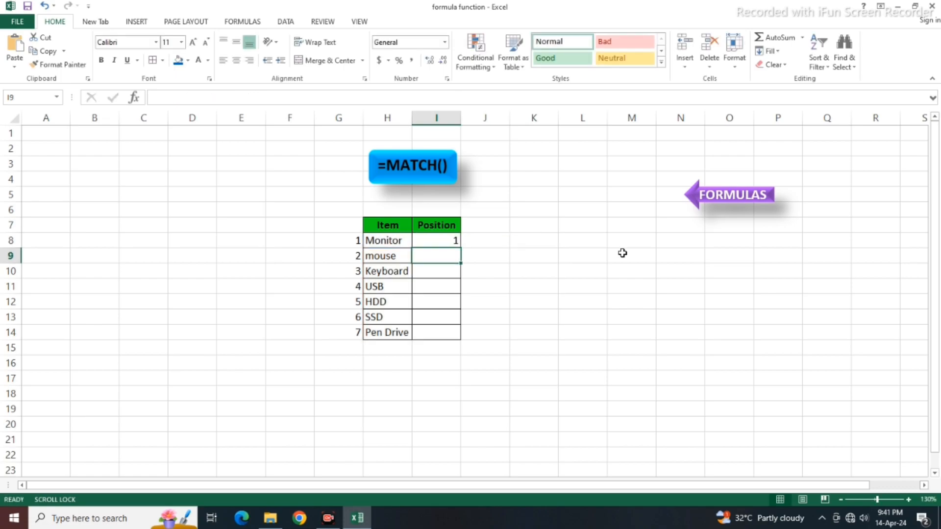
pyautogui.click(441, 242)
pyautogui.doubleClick(460, 248)
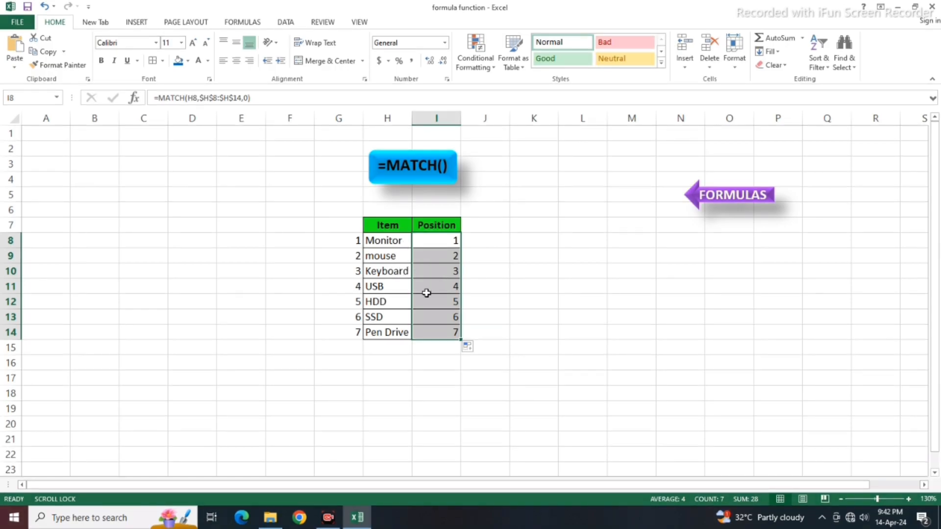
# Inspect the nested lookup formula in I22 on the ADVANCE VLOOKUP sheet and review the MATCH sheet again
pyautogui.click(729, 196)
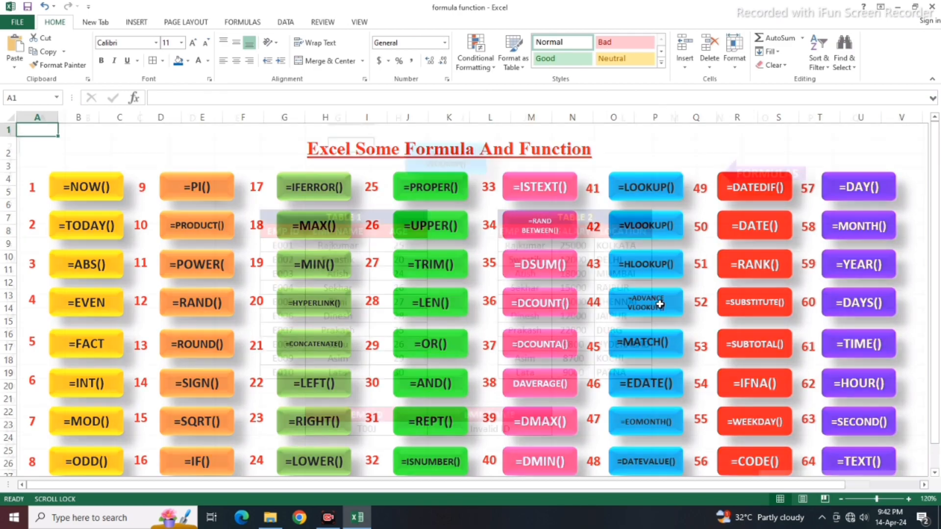
pyautogui.click(661, 310)
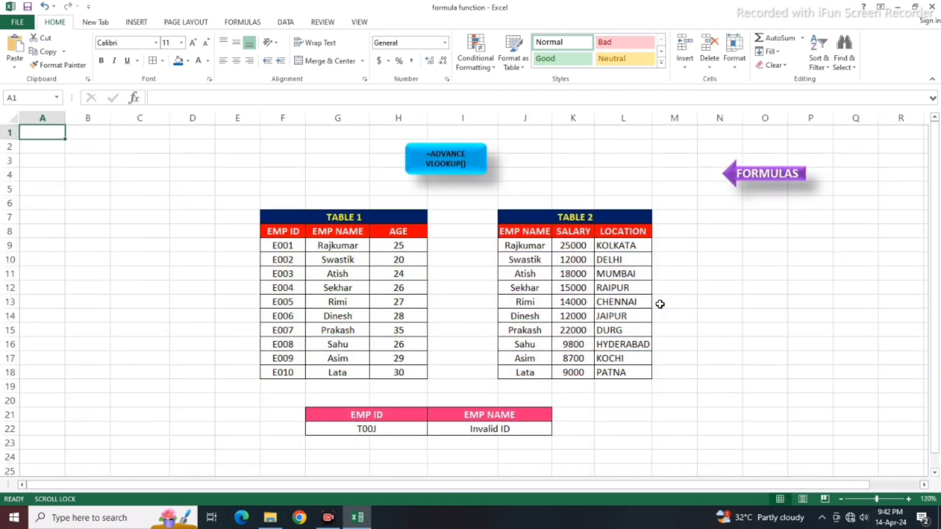
pyautogui.click(525, 426)
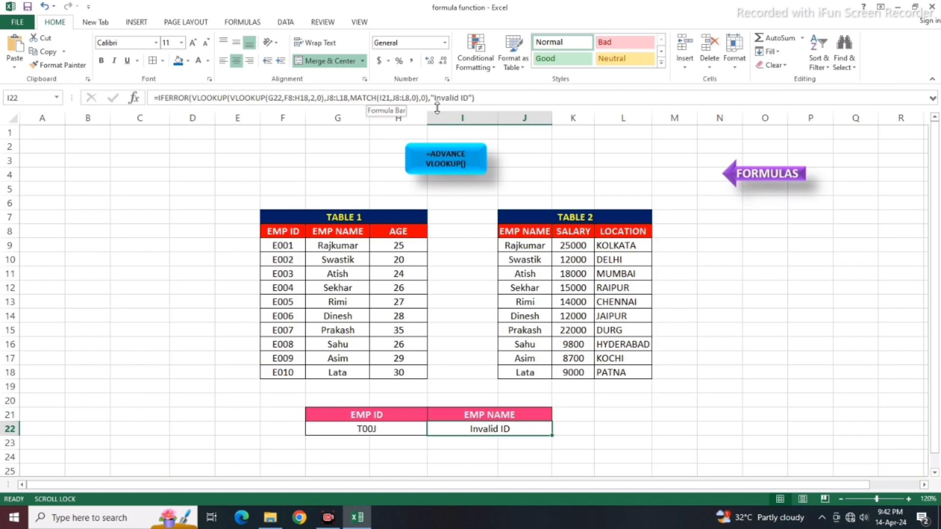
pyautogui.click(749, 179)
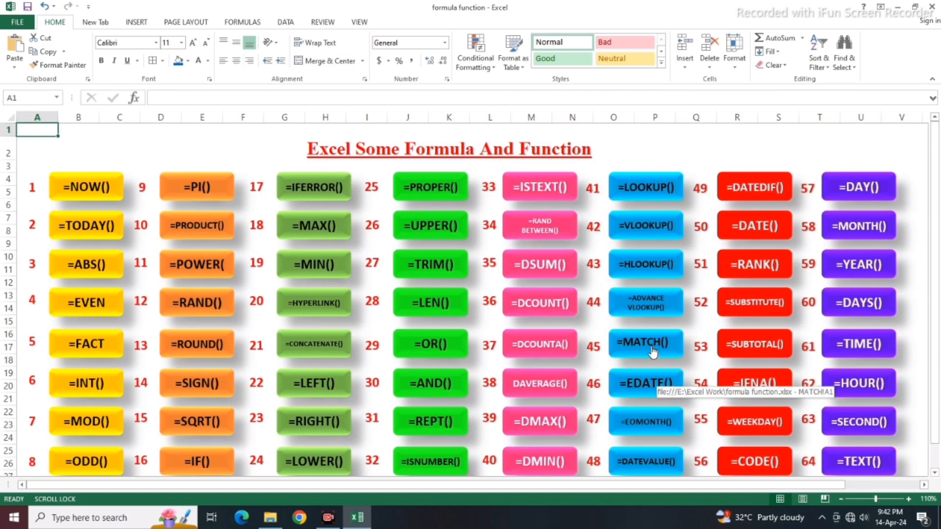
pyautogui.click(651, 343)
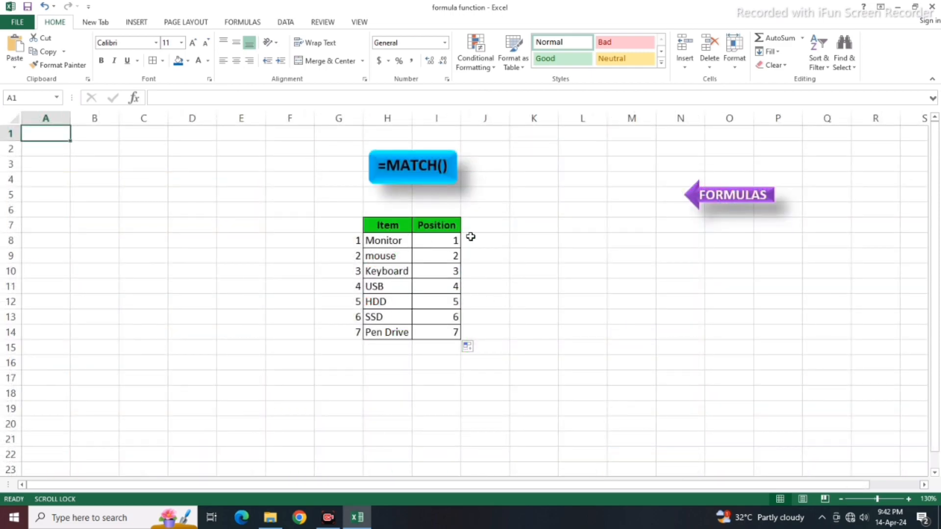
pyautogui.click(757, 197)
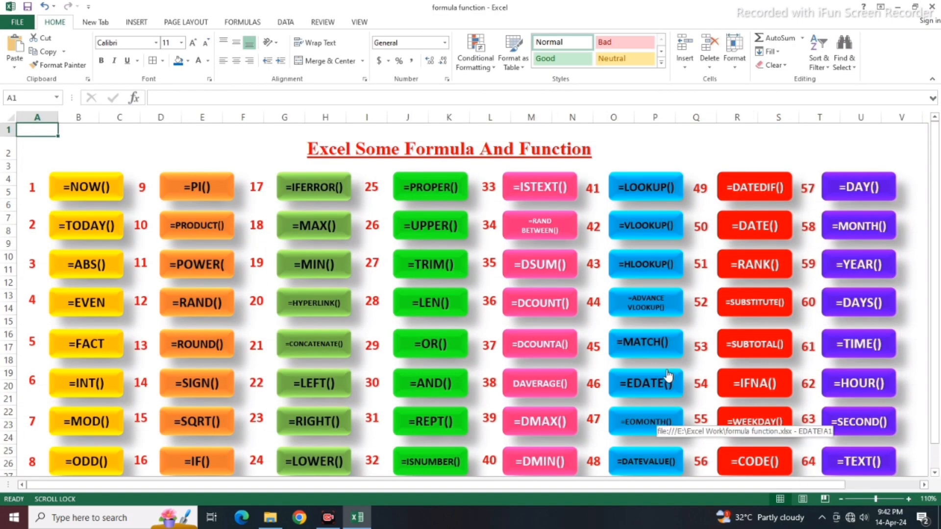
# On the EDATE sheet, enter =EDATE(F11,-3) in the first Before Month cell, H11
pyautogui.click(652, 388)
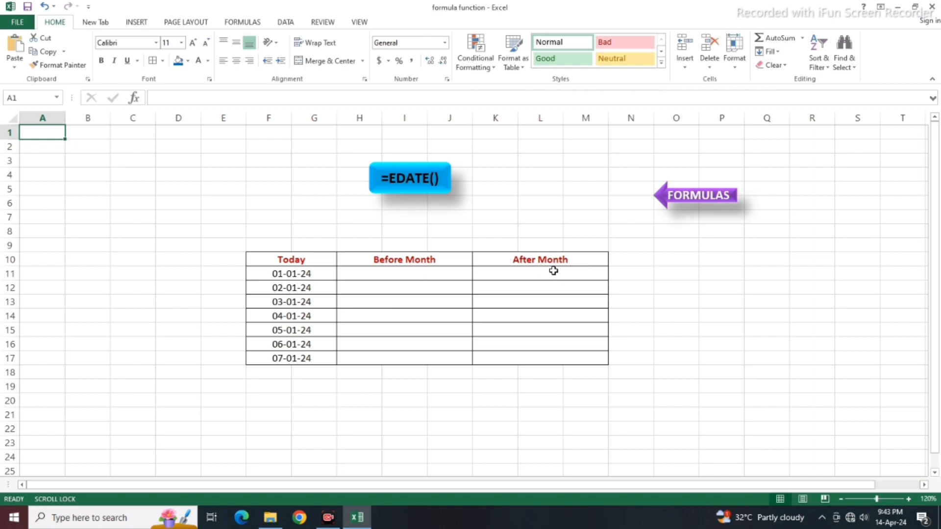
pyautogui.click(424, 275)
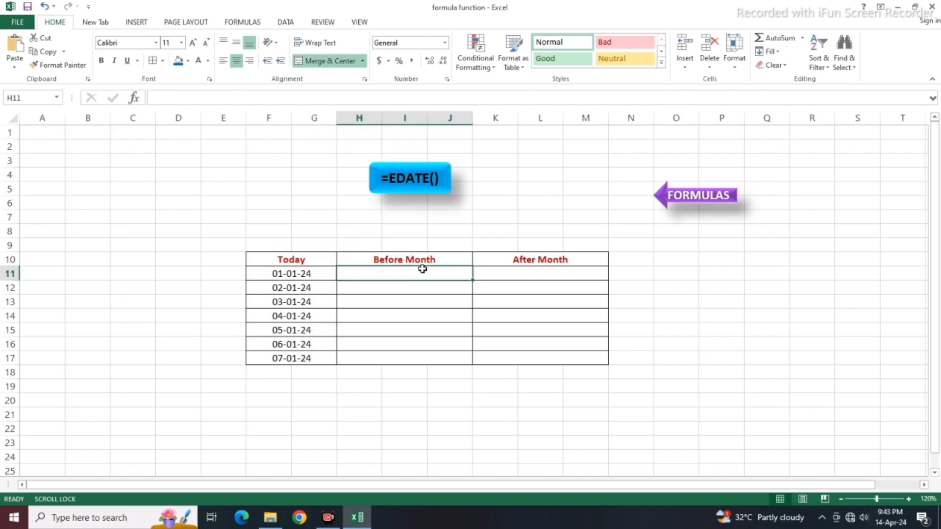
pyautogui.write('=')
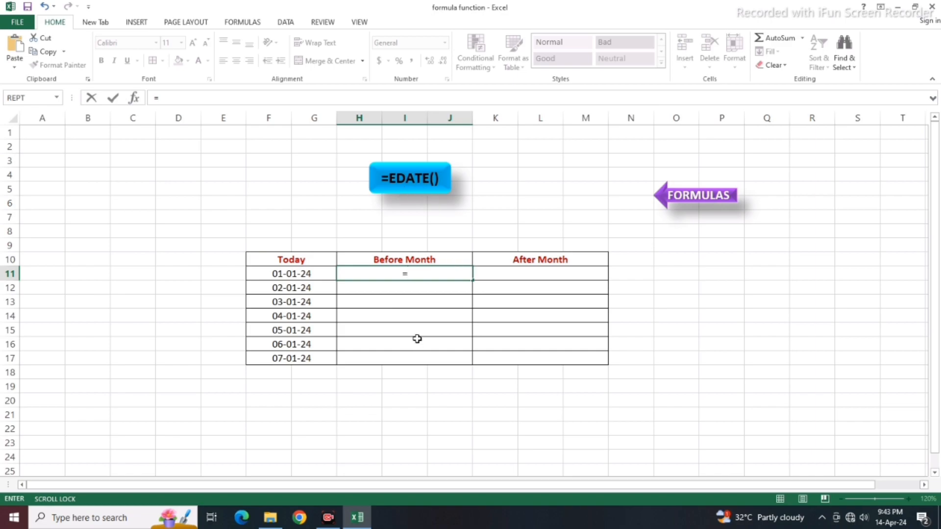
pyautogui.write('EDA')
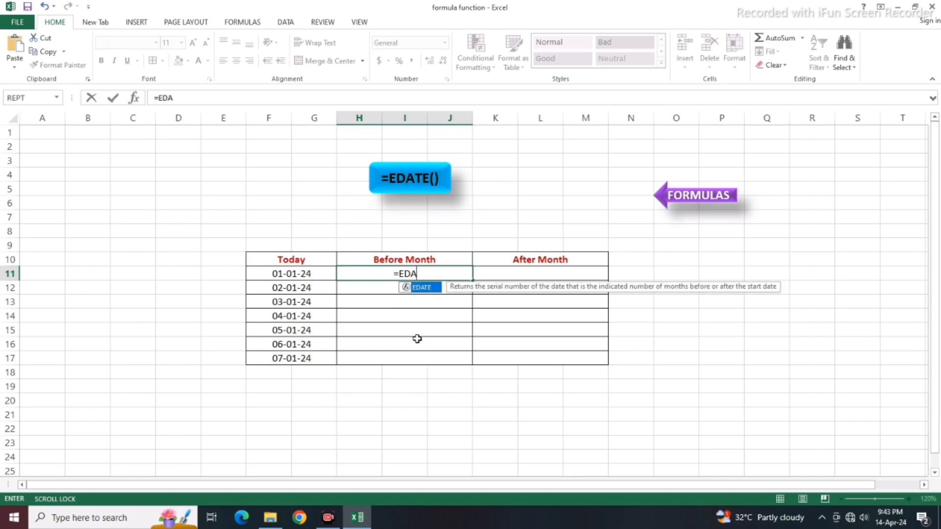
pyautogui.write('TE')
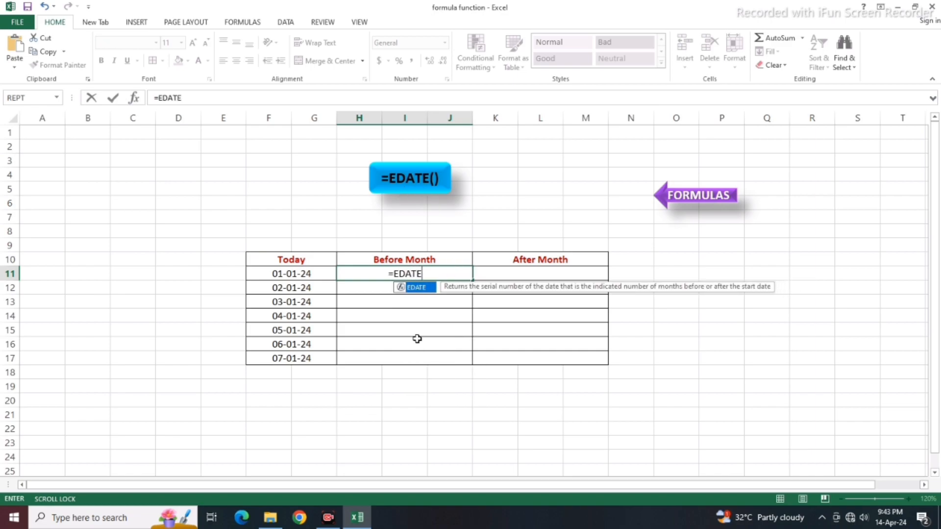
pyautogui.write('(')
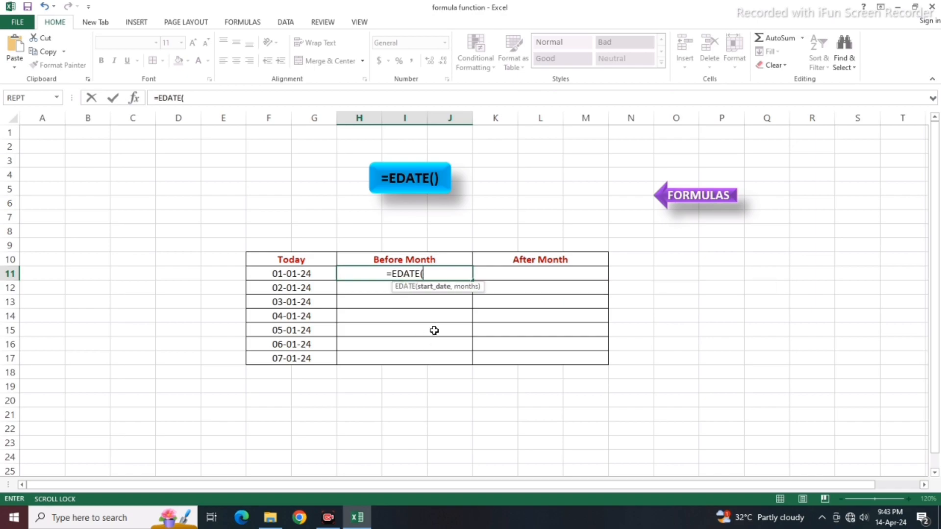
pyautogui.click(306, 272)
pyautogui.write(',')
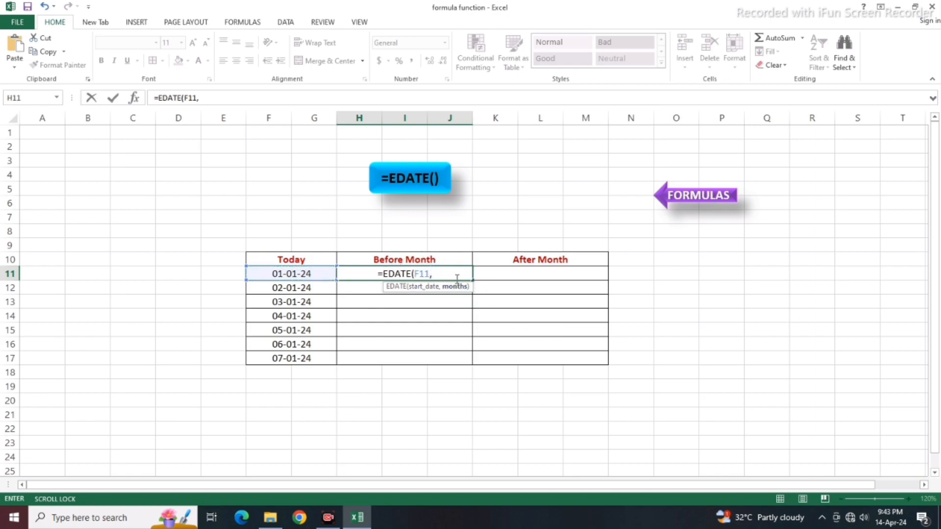
pyautogui.write('-')
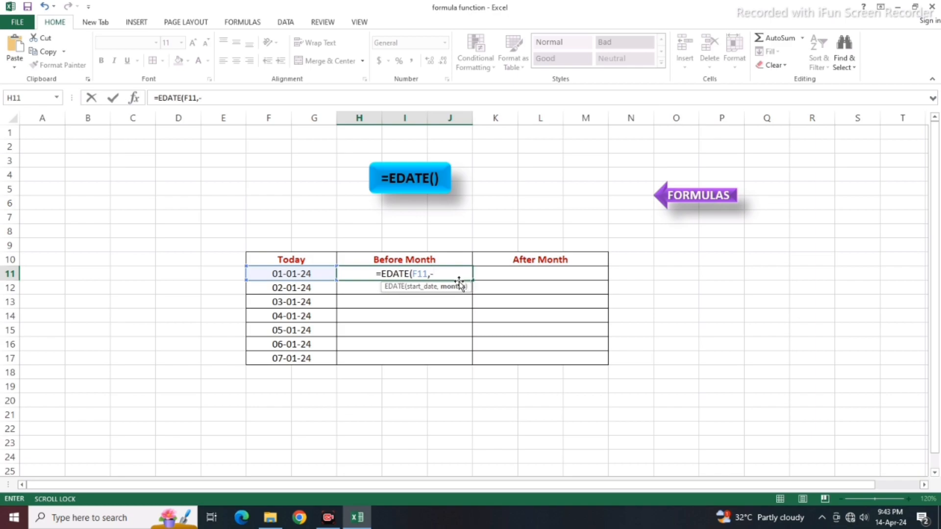
pyautogui.write('3')
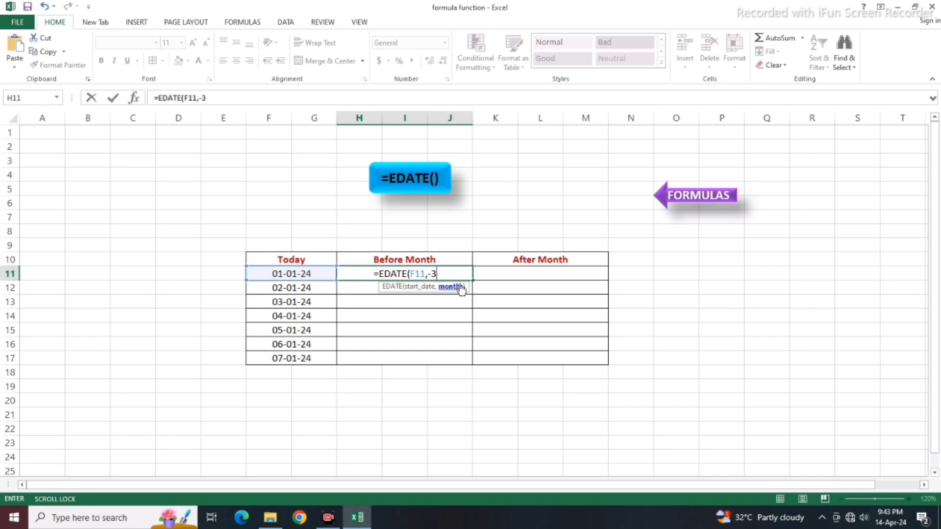
pyautogui.write(')')
pyautogui.press('Return')
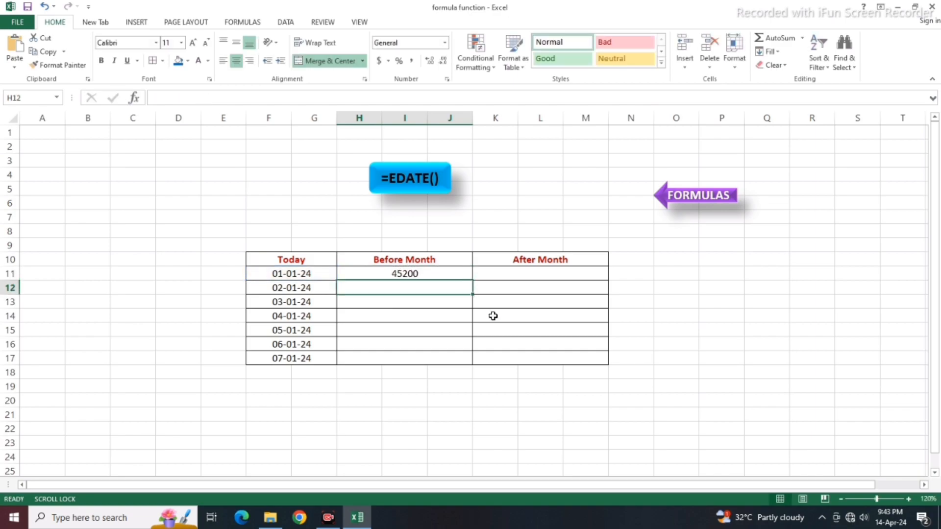
# Format all Before Month and After Month cells in rows 11 to 17 as Short Date
pyautogui.click(419, 274)
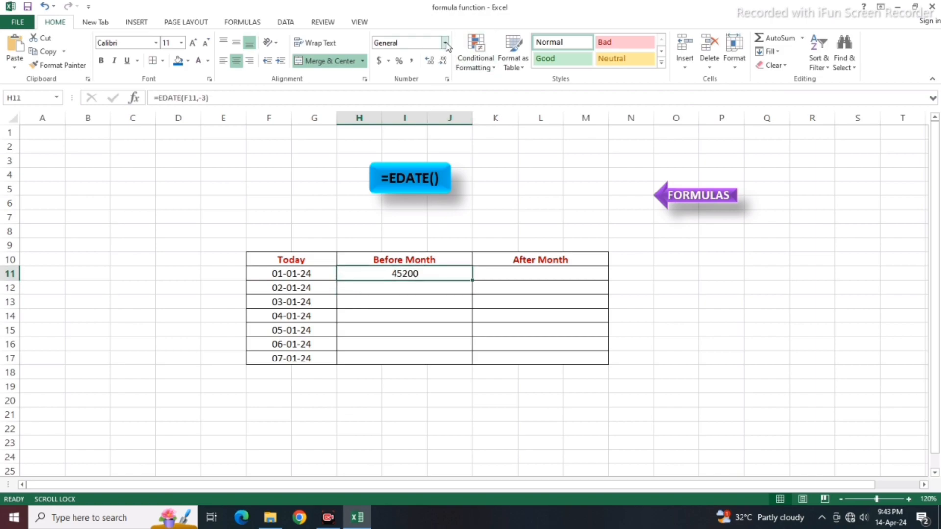
pyautogui.moveTo(427, 273); pyautogui.dragTo(571, 355)
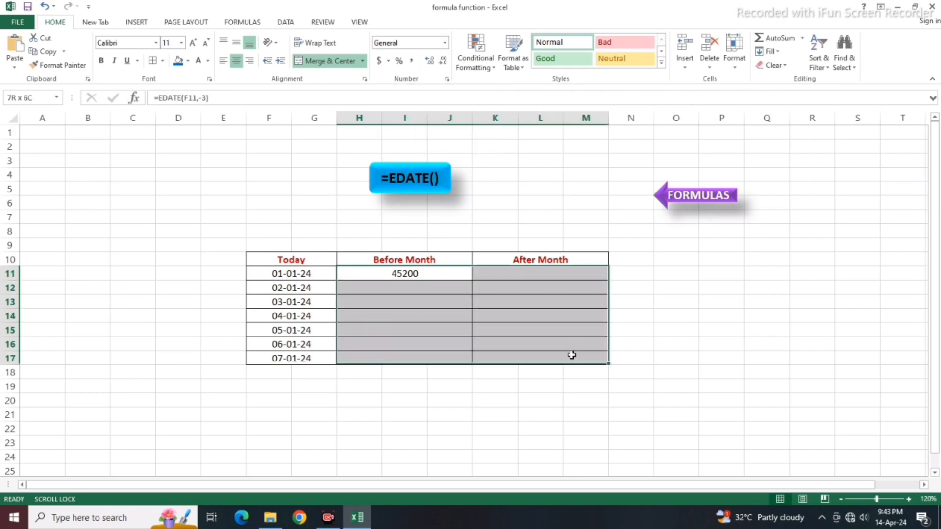
pyautogui.click(445, 44)
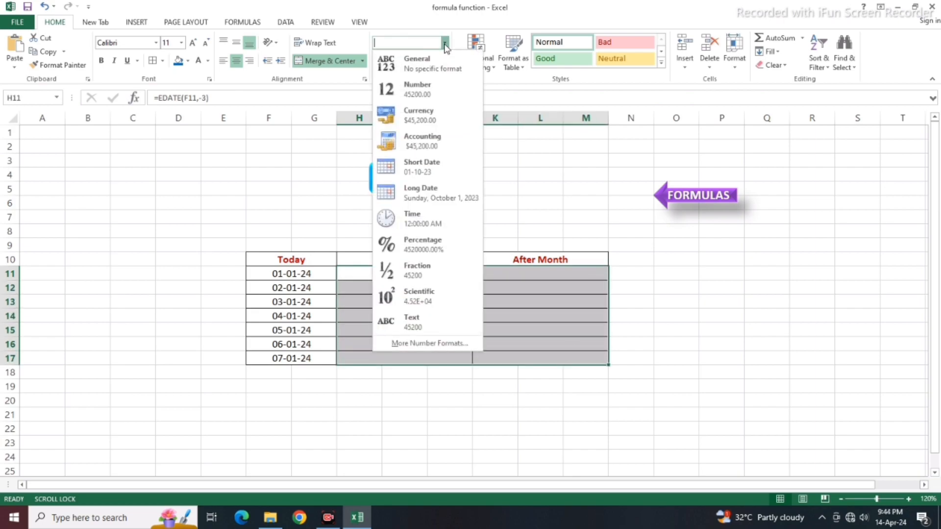
pyautogui.click(424, 169)
pyautogui.click(405, 290)
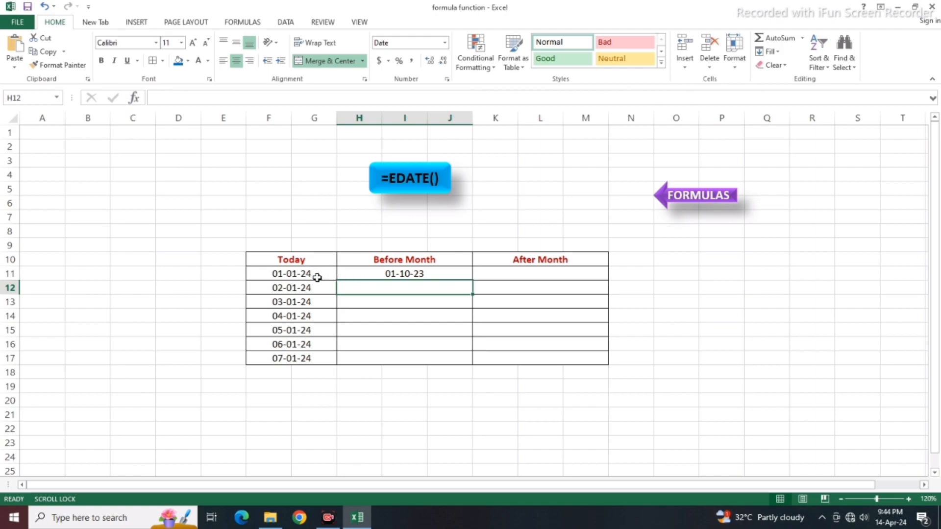
# Fill the H11 EDATE formula down the Before Month column through row 17
pyautogui.click(418, 273)
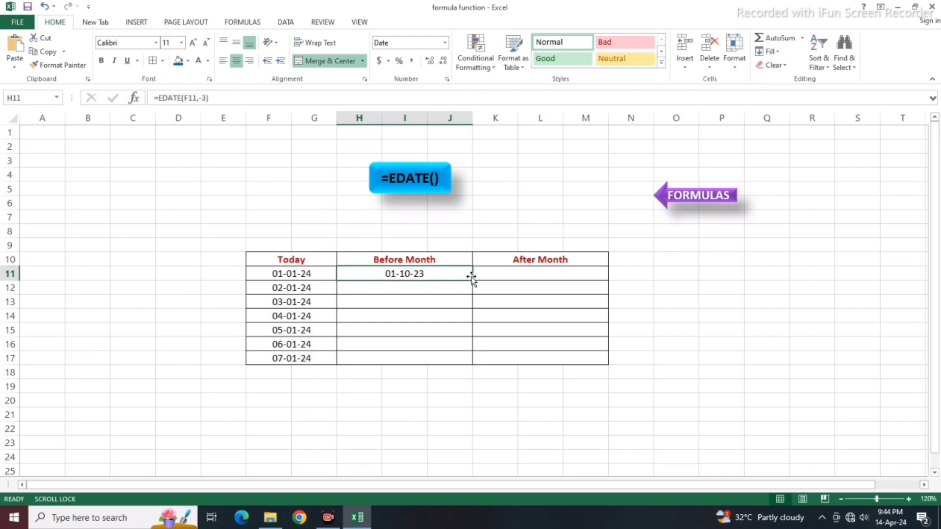
pyautogui.moveTo(472, 283); pyautogui.dragTo(468, 359)
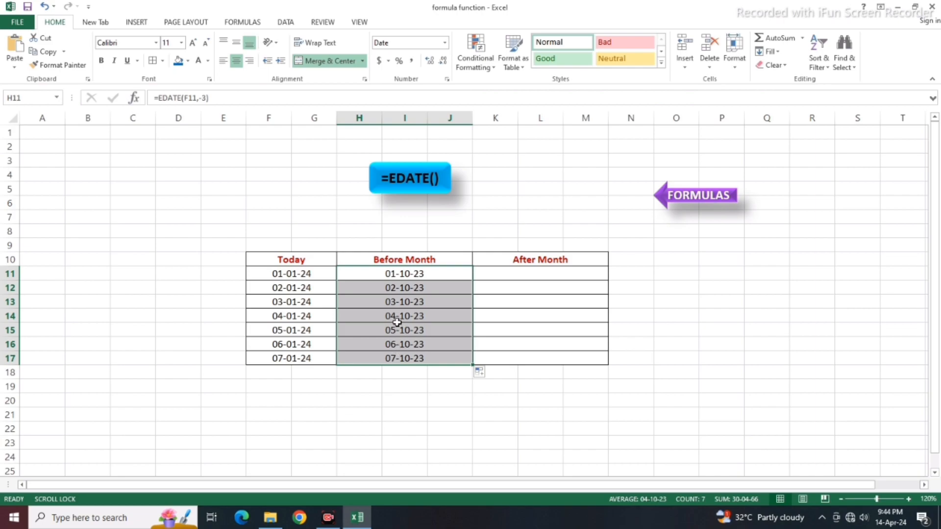
# Enter =EDATE(F11,3) in the first After Month cell, K11, and fill it down through row 17
pyautogui.click(522, 274)
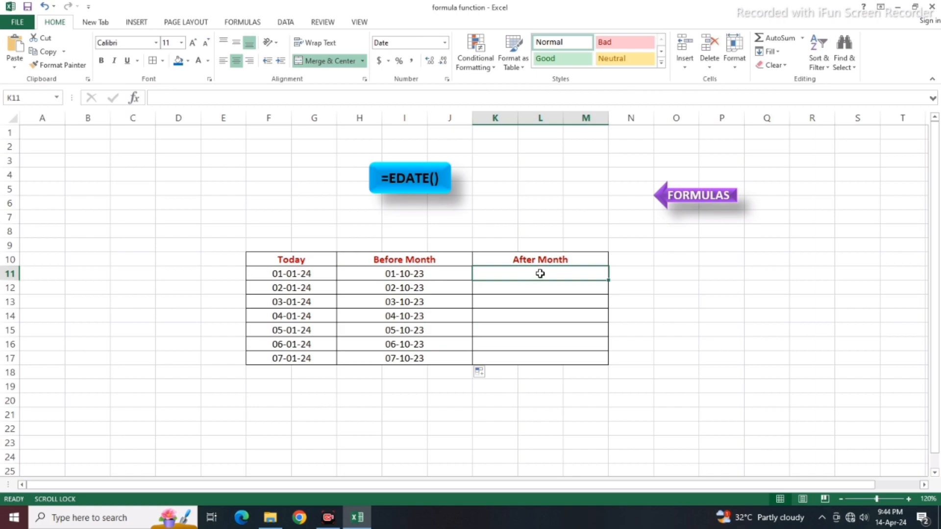
pyautogui.write('=')
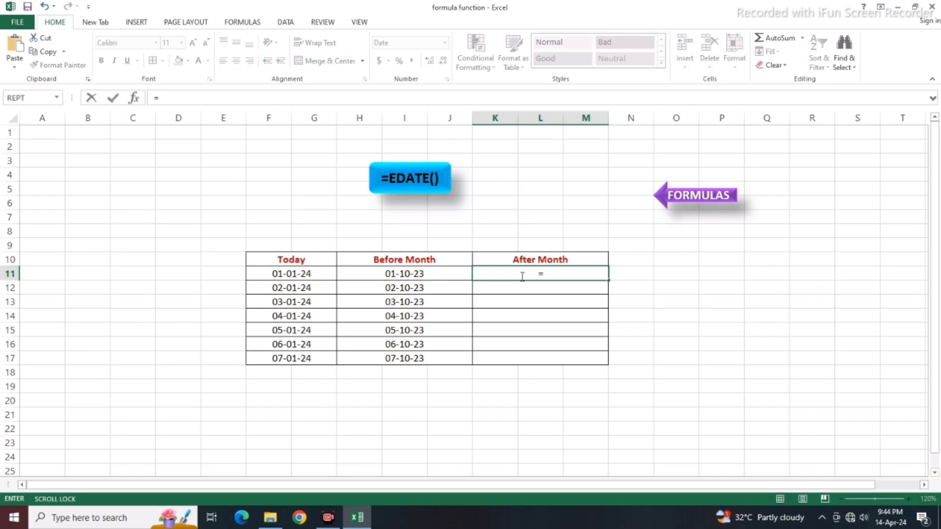
pyautogui.write('EDATE')
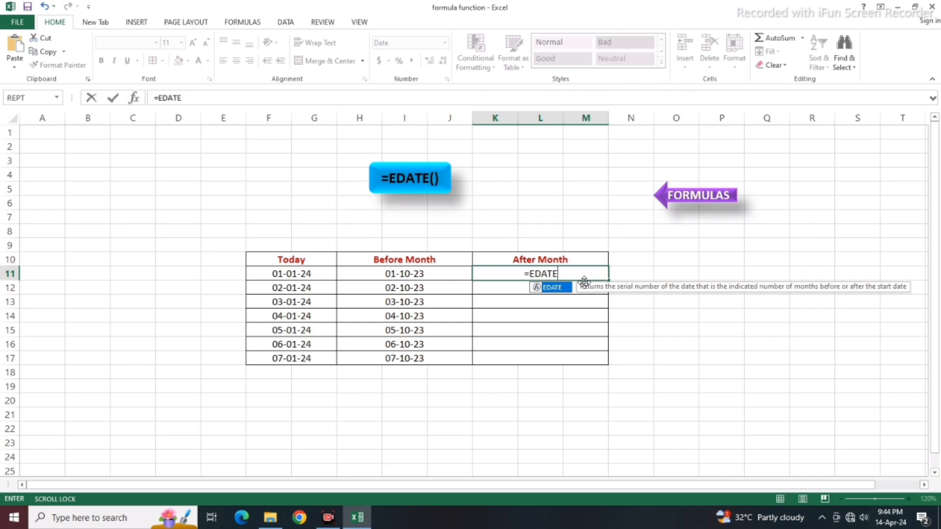
pyautogui.write('(')
pyautogui.click(307, 277)
pyautogui.write(',')
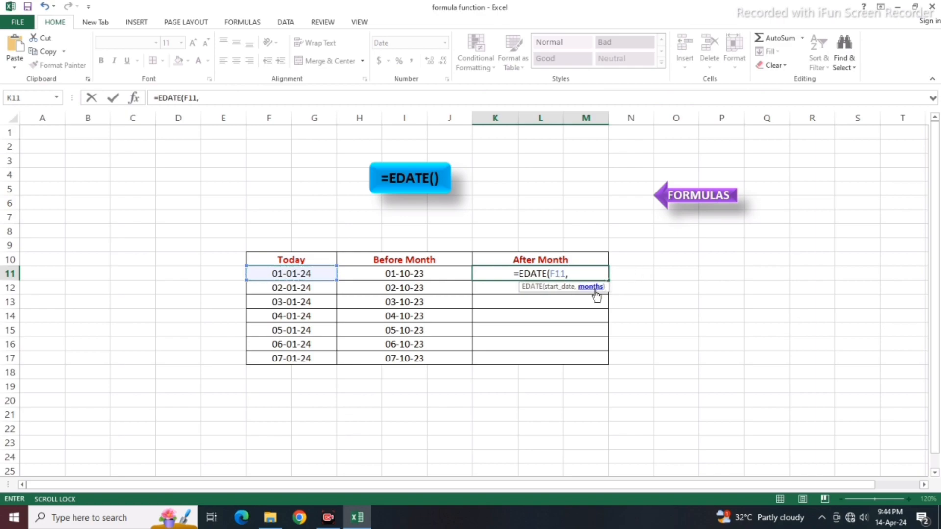
pyautogui.write('3')
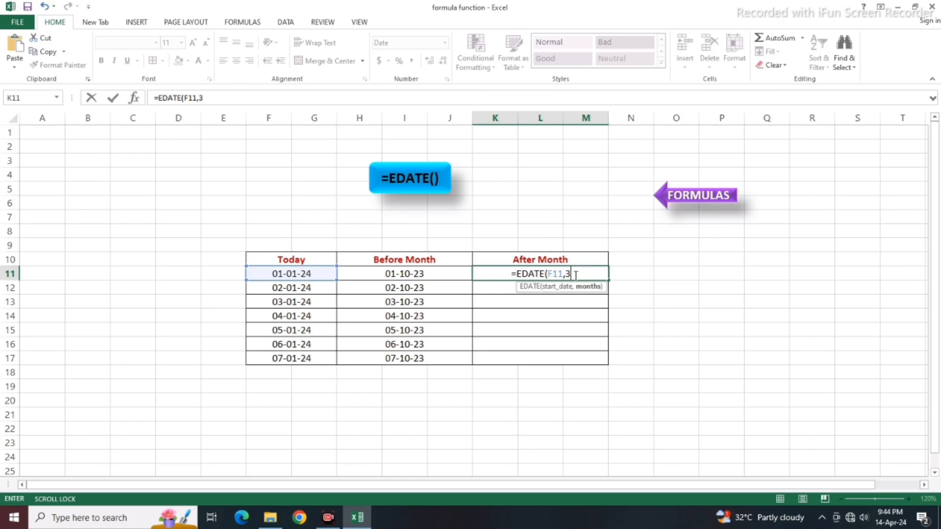
pyautogui.write(')')
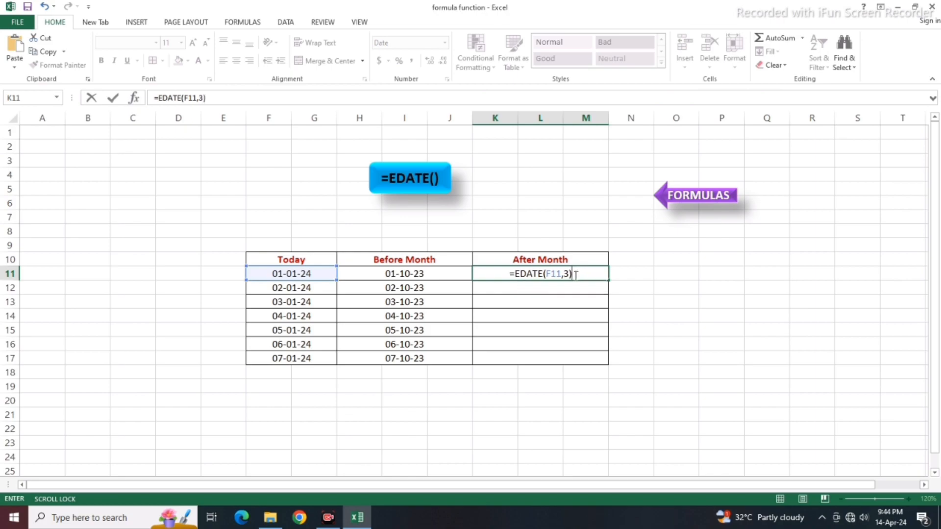
pyautogui.press('Return')
pyautogui.press('Return')
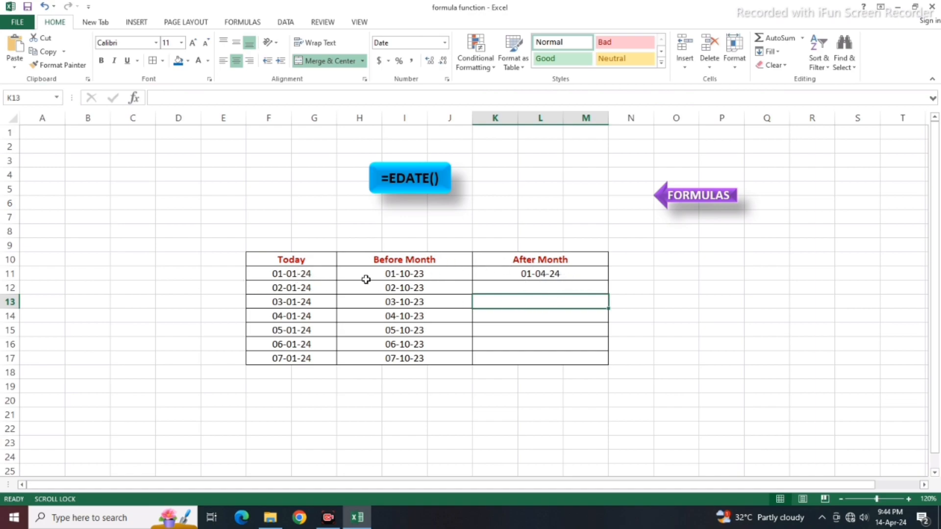
pyautogui.click(567, 274)
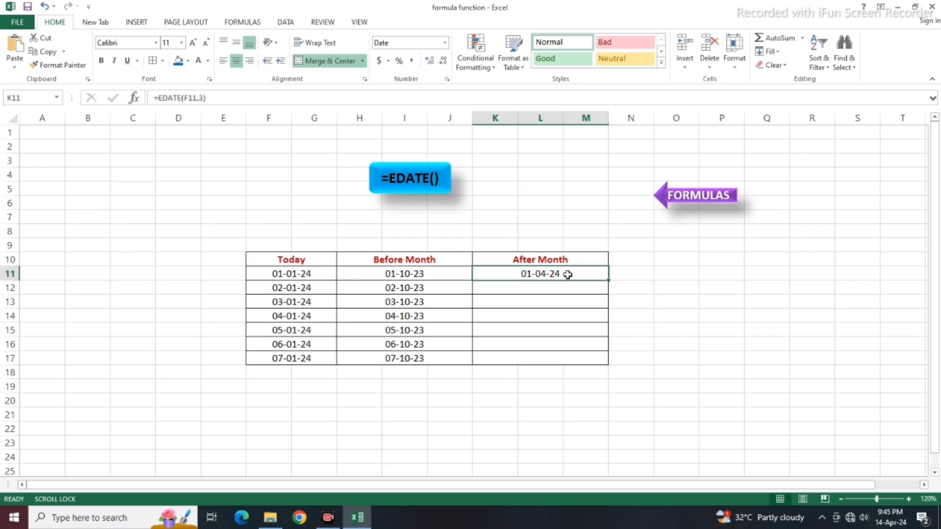
pyautogui.moveTo(608, 282); pyautogui.dragTo(600, 360)
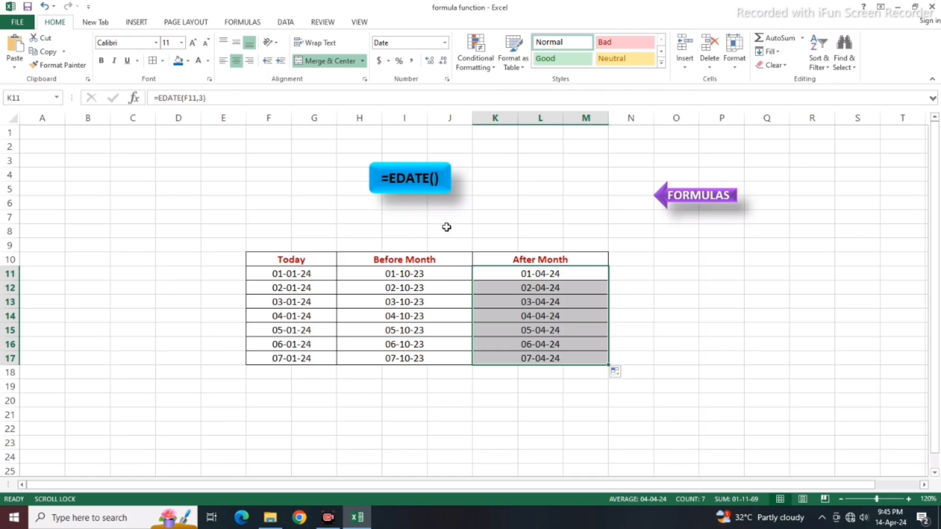
# On the EOMONTH sheet, enter =EOMONTH(G9,0) in the first Last Date of Month cell, H9
pyautogui.click(701, 198)
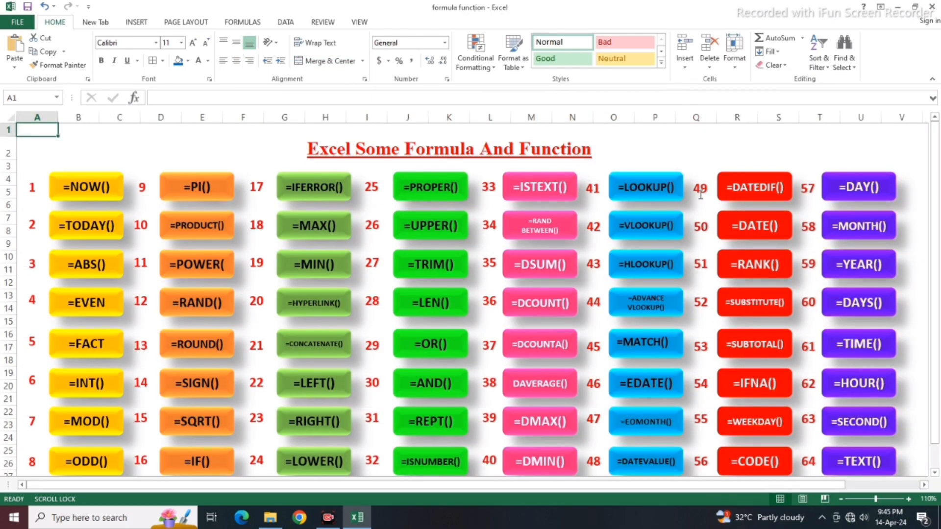
pyautogui.click(652, 427)
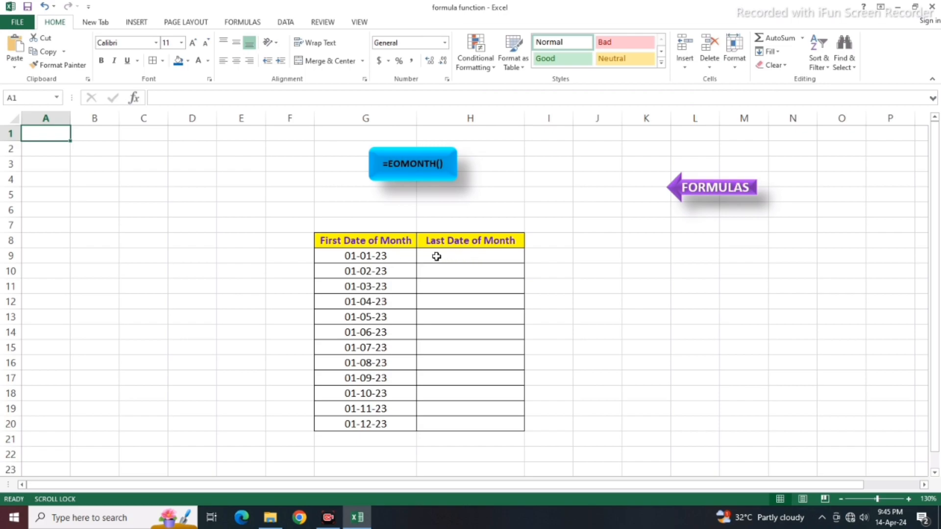
pyautogui.click(491, 256)
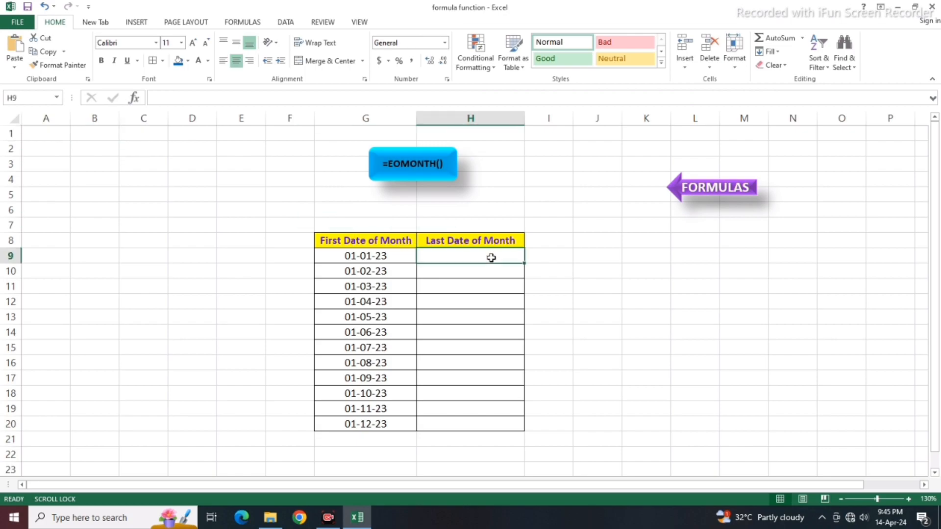
pyautogui.write('=')
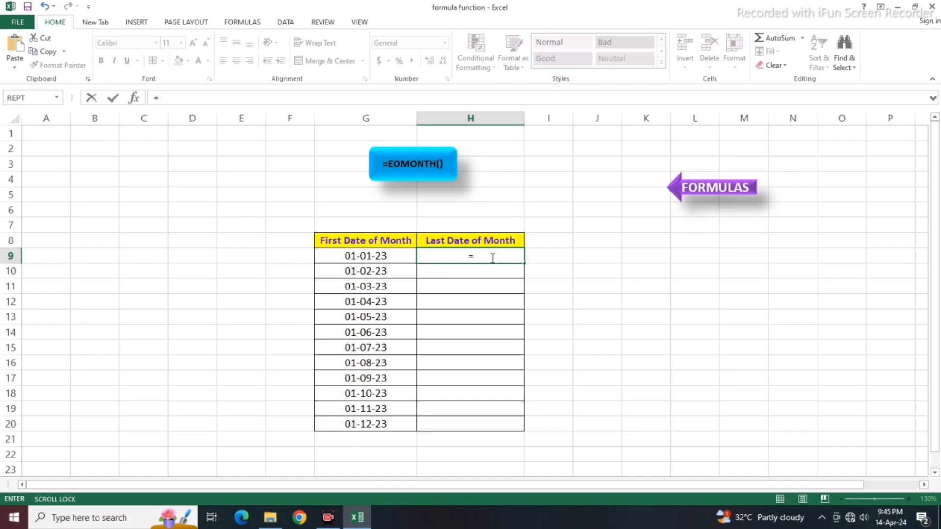
pyautogui.write('E')
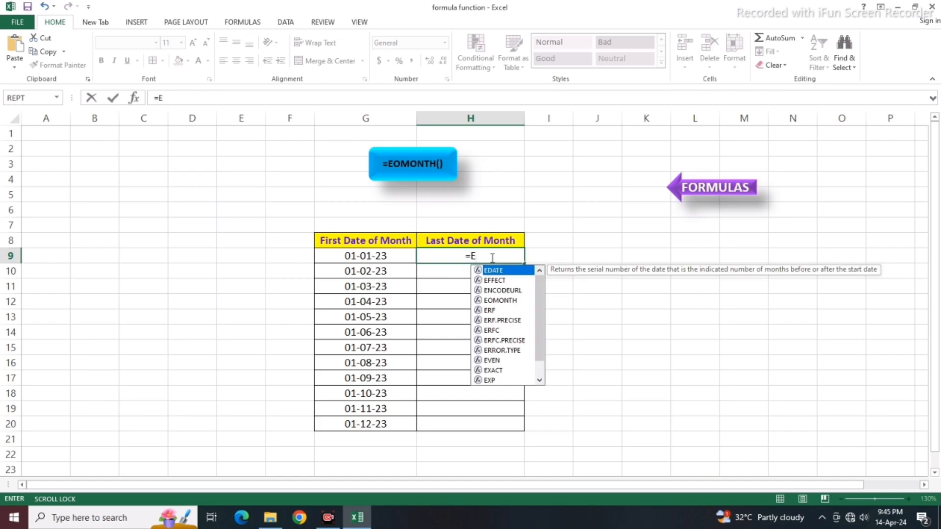
pyautogui.write('OMONTH')
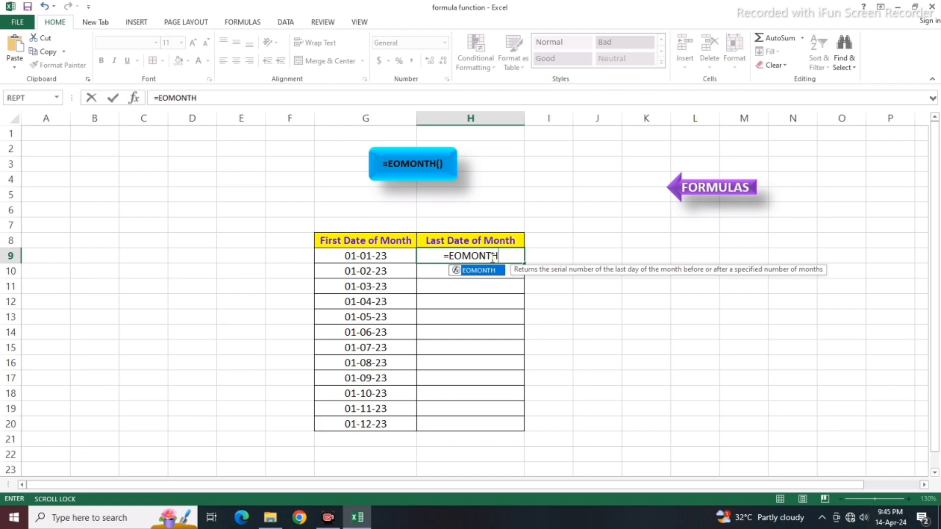
pyautogui.write('(')
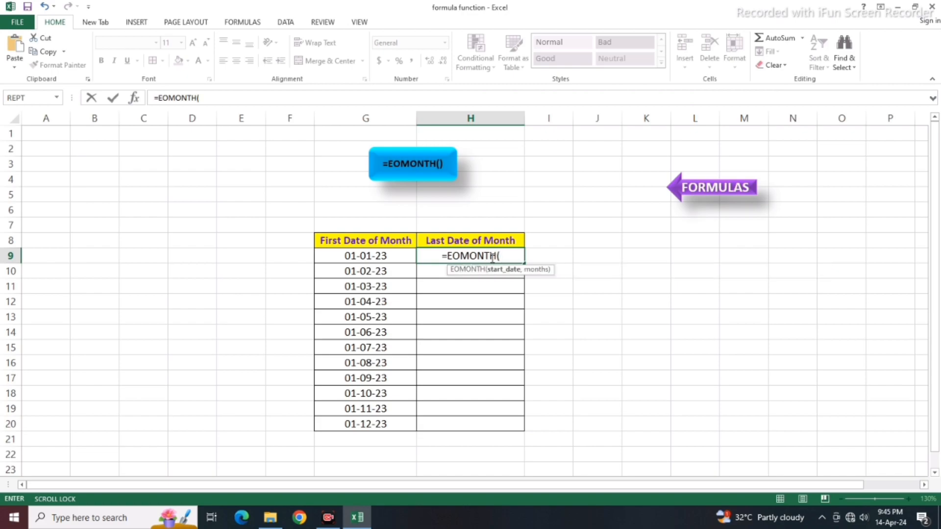
pyautogui.click(352, 257)
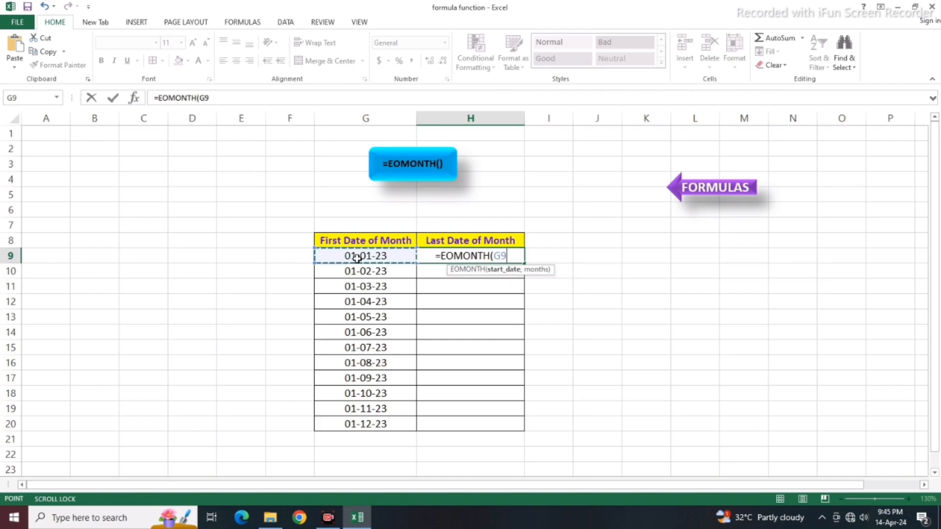
pyautogui.write(',')
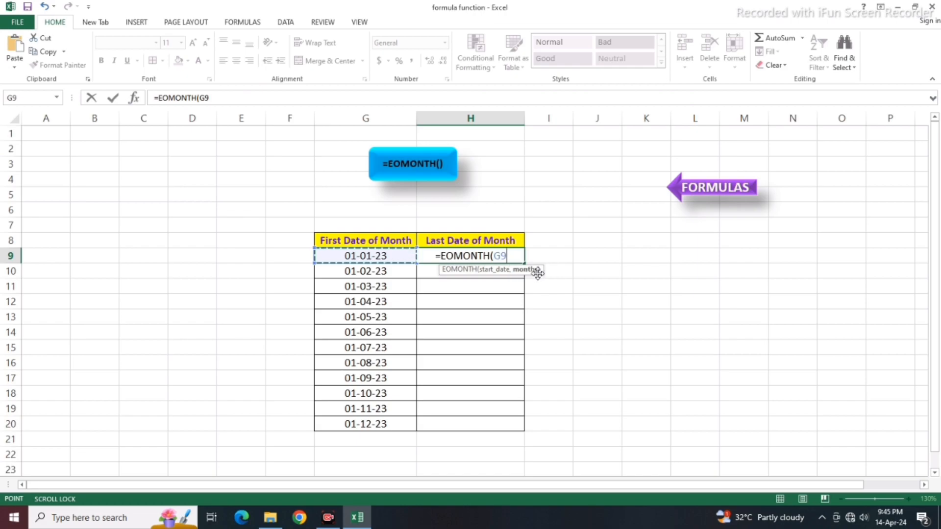
pyautogui.write('0')
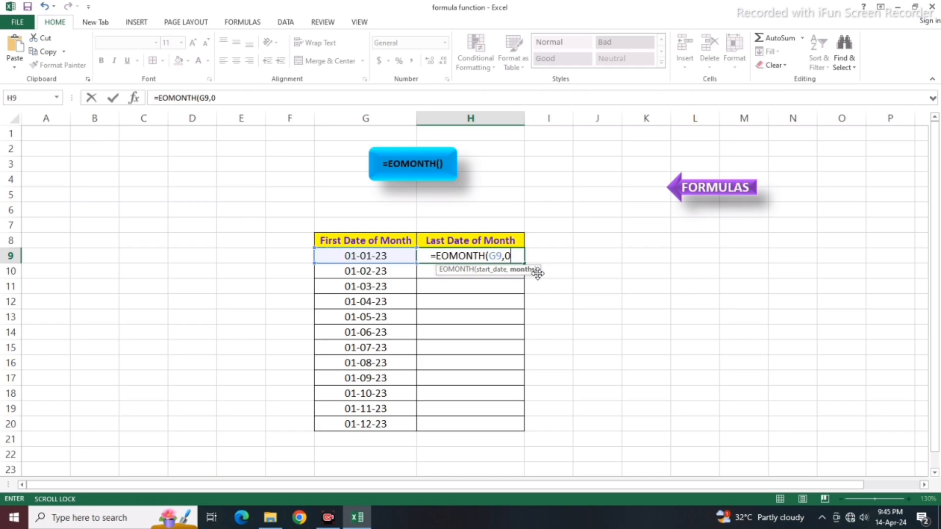
pyautogui.write(')')
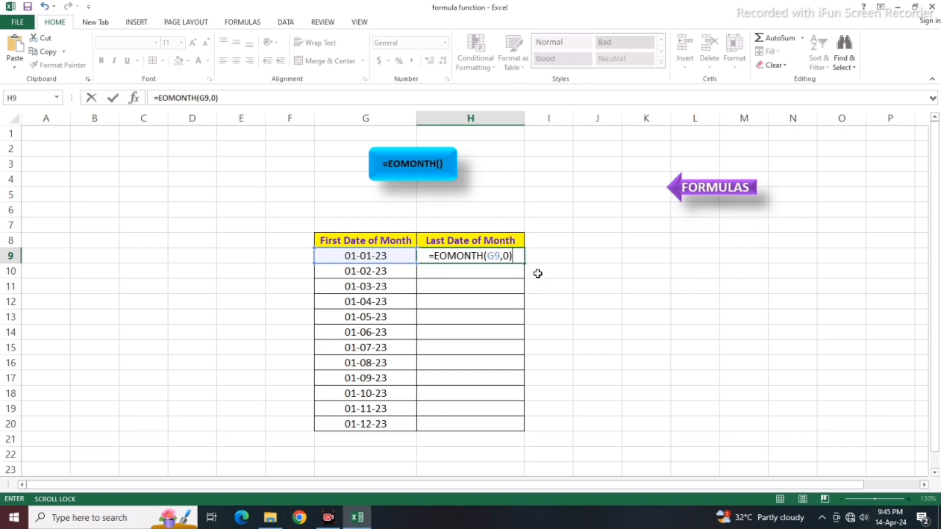
pyautogui.press('Return')
# Format the Last Date of Month cells H9 to H20 as Short Date
pyautogui.click(476, 256)
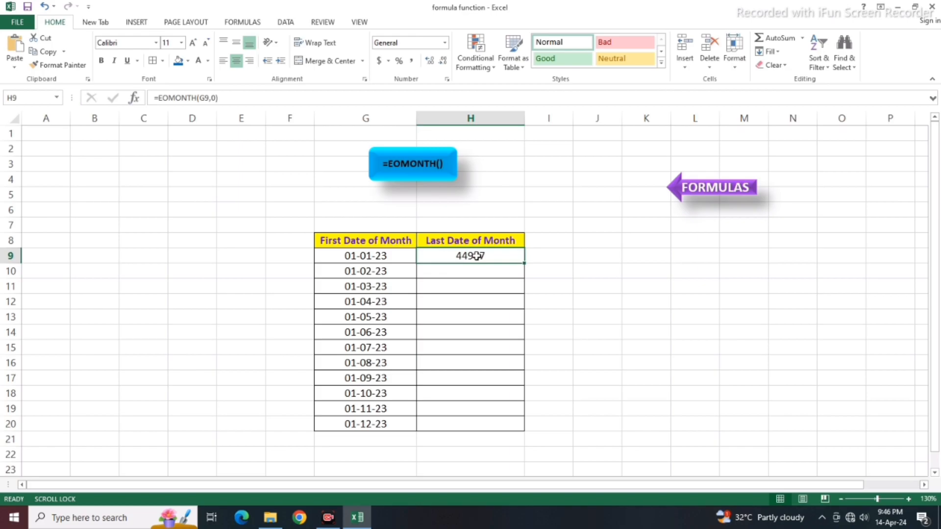
pyautogui.moveTo(477, 256); pyautogui.dragTo(469, 424)
pyautogui.click(445, 42)
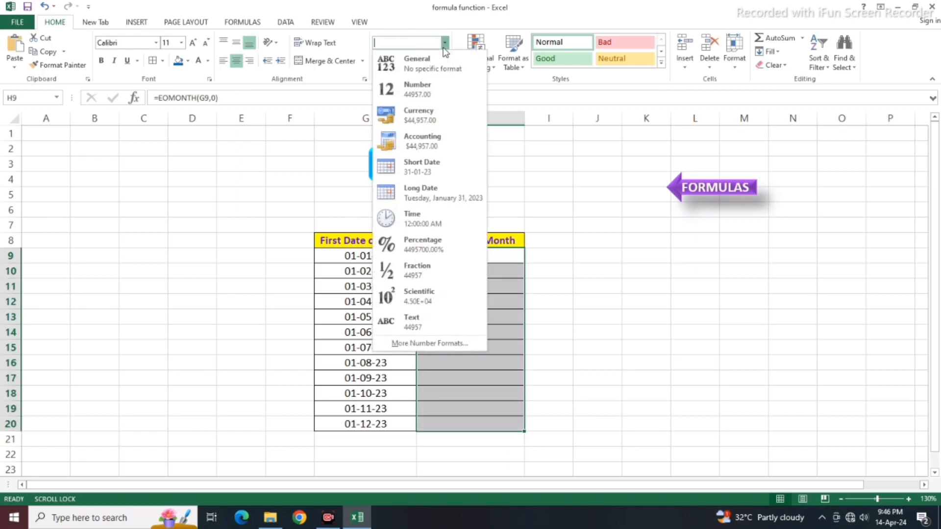
pyautogui.click(434, 174)
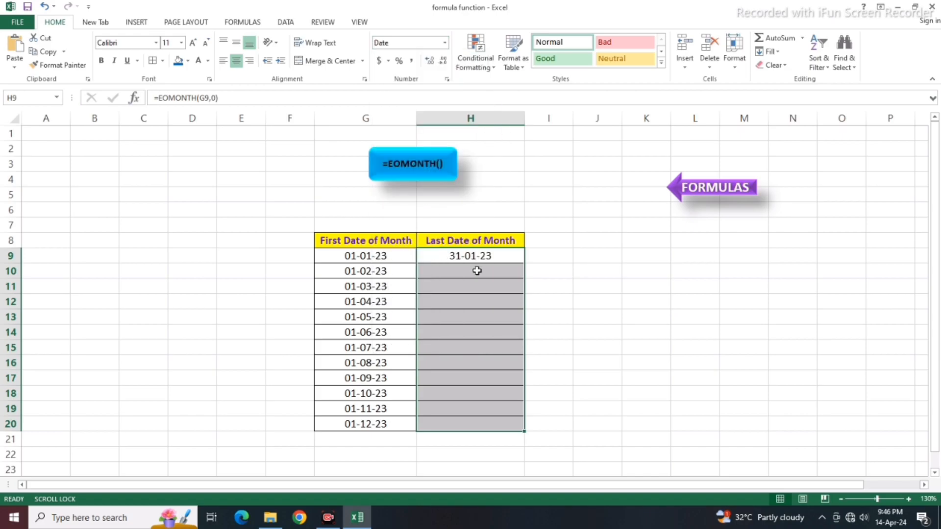
pyautogui.click(474, 270)
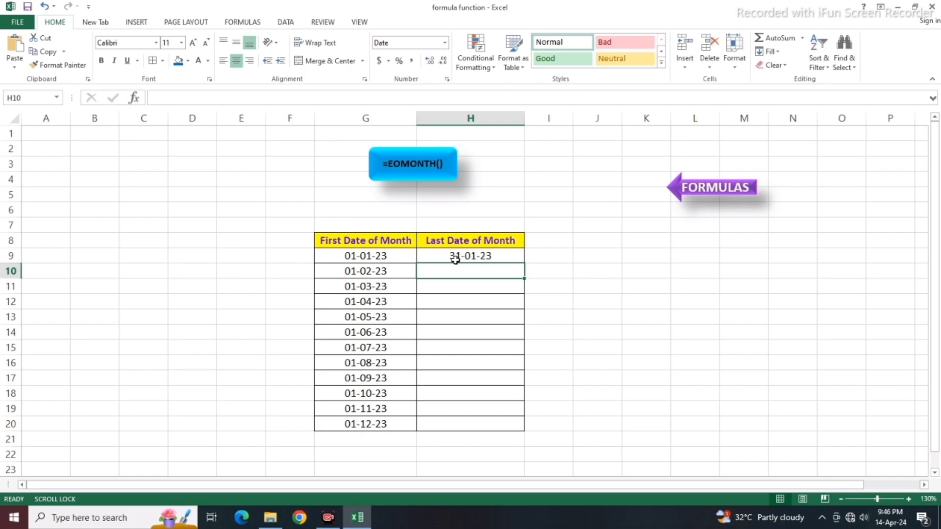
# Fill the H9 EOMONTH formula down the Last Date of Month column through H20
pyautogui.click(487, 256)
pyautogui.moveTo(524, 264); pyautogui.dragTo(518, 429)
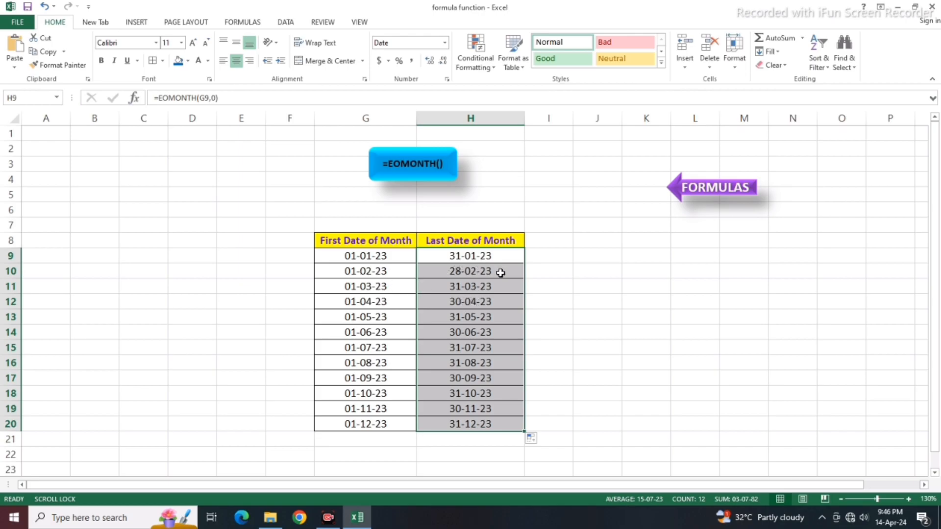
pyautogui.click(453, 284)
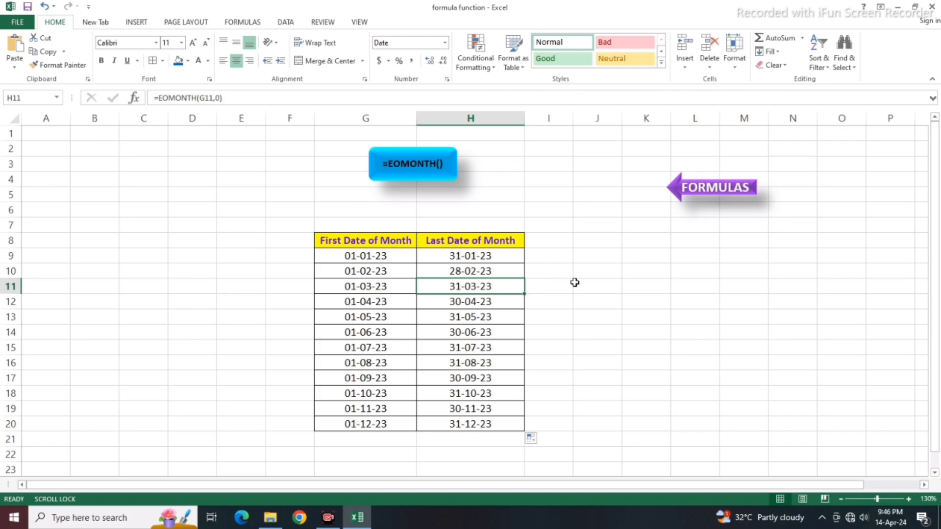
# On the DATEVALUE sheet, enter =DATEVALUE(1&H9&H10) in the First Date cell, G14
pyautogui.click(714, 189)
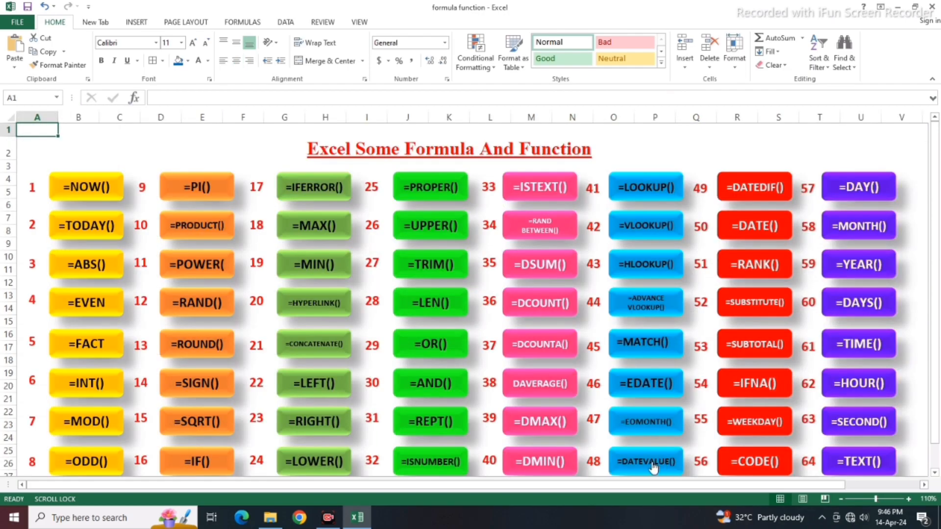
pyautogui.click(653, 465)
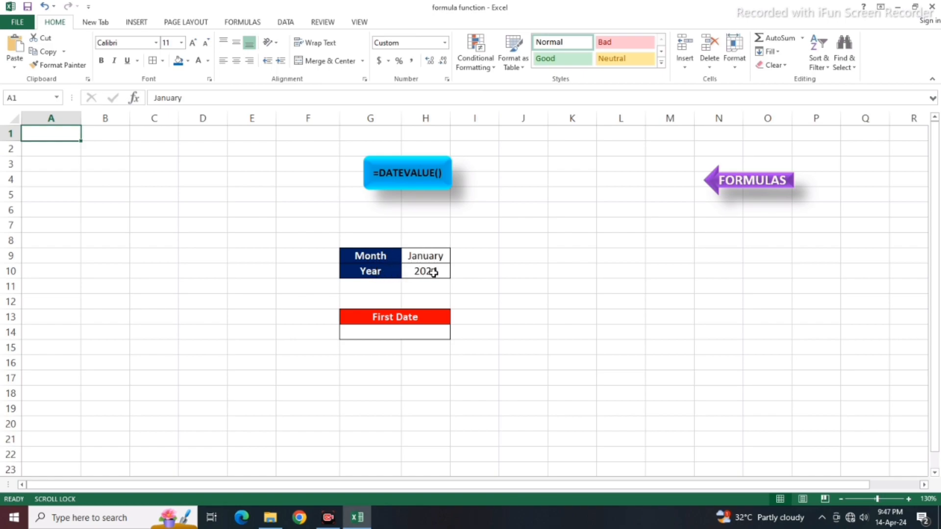
pyautogui.click(417, 333)
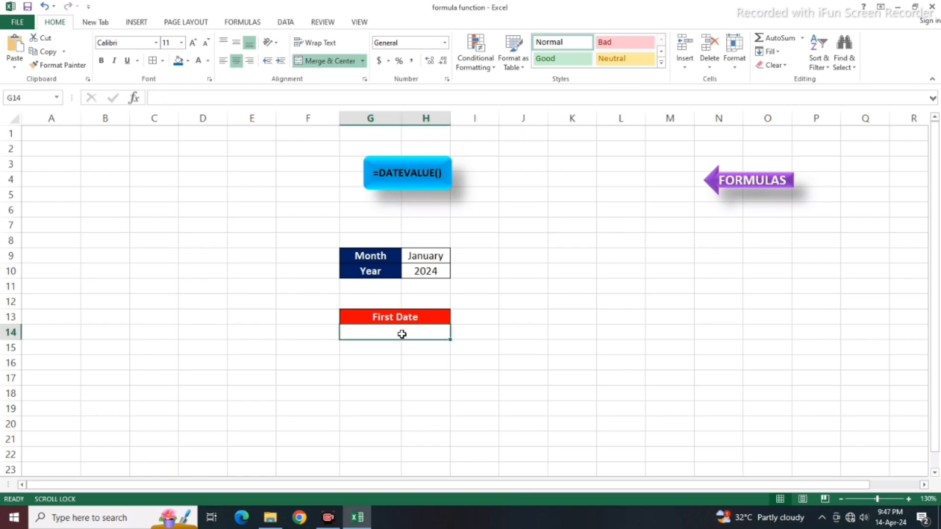
pyautogui.write('=')
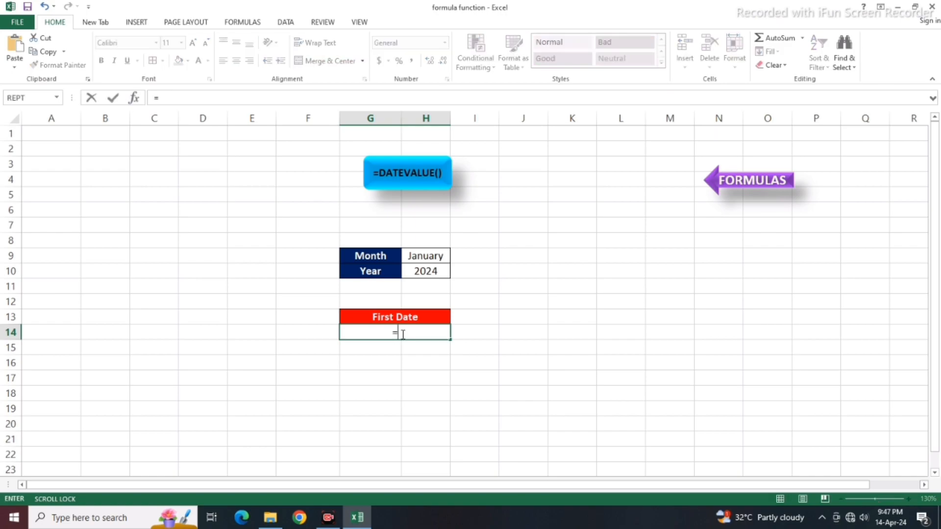
pyautogui.write('DATE')
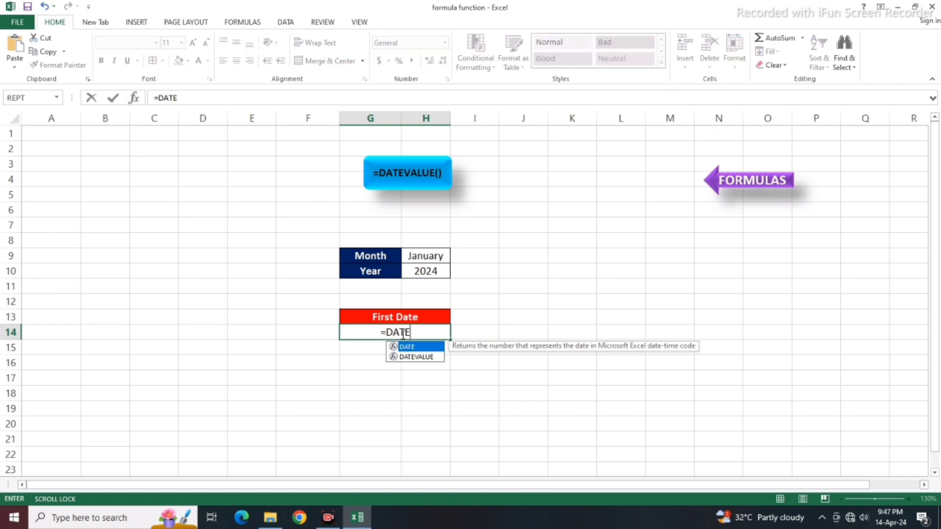
pyautogui.write('V')
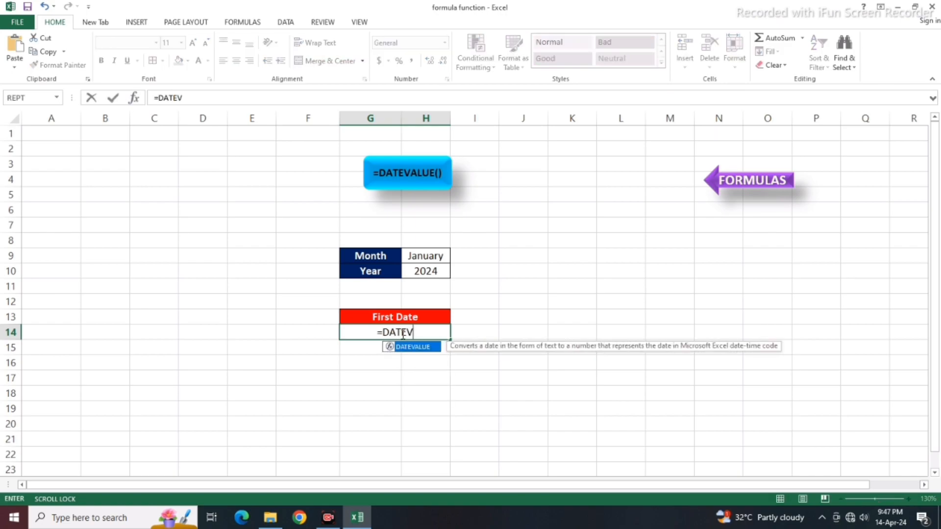
pyautogui.doubleClick(419, 349)
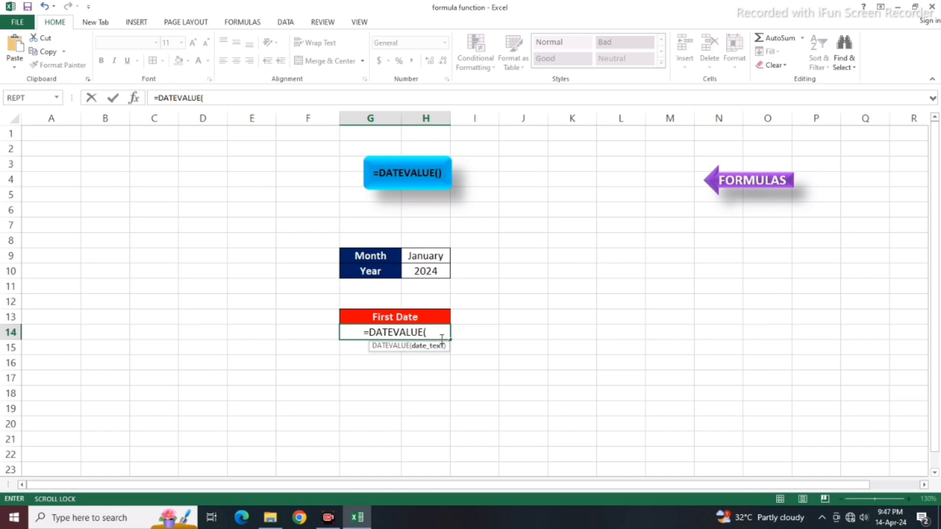
pyautogui.write('1')
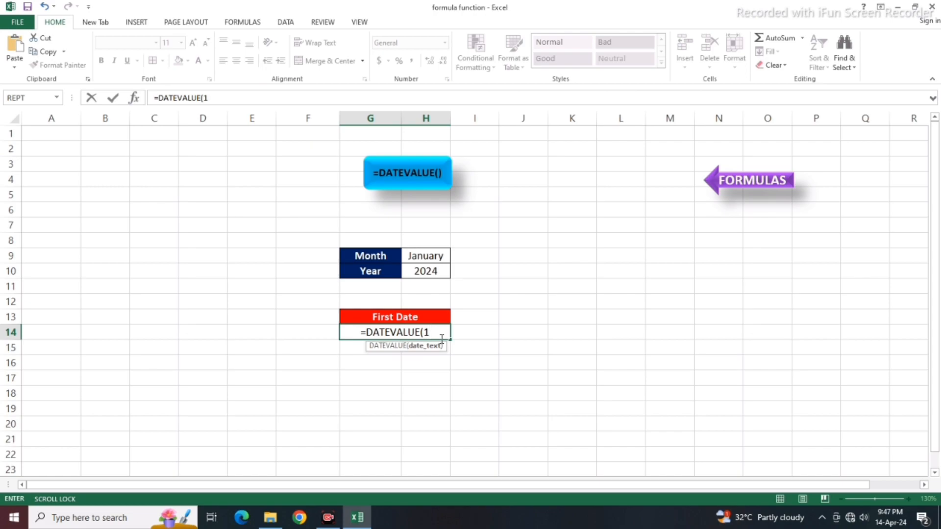
pyautogui.write('&')
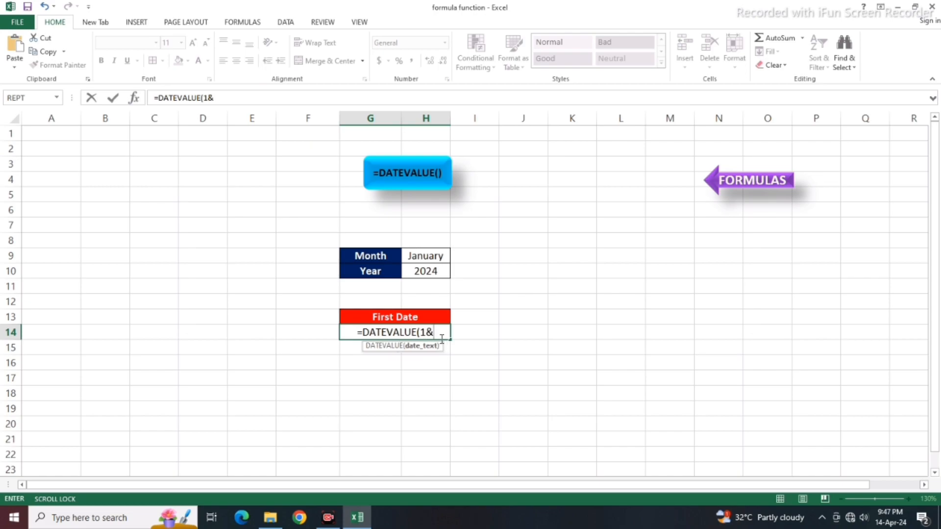
pyautogui.click(438, 257)
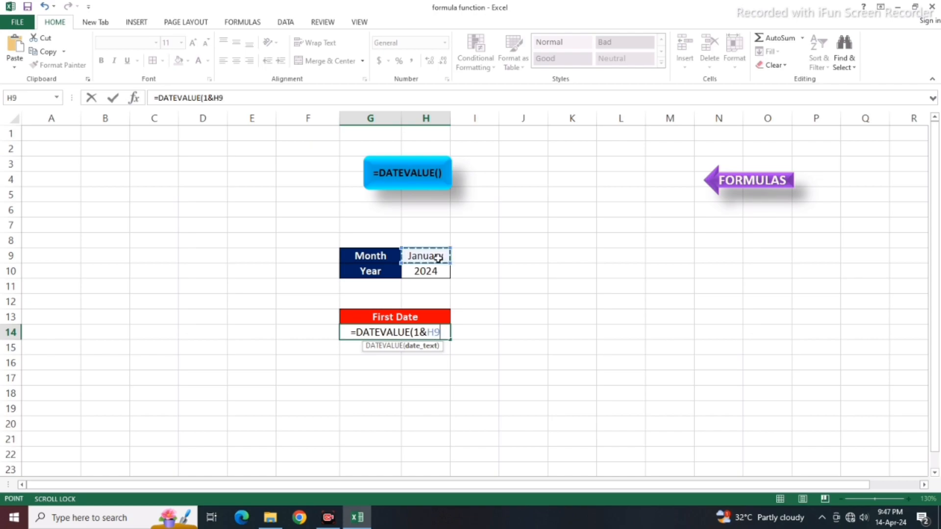
pyautogui.write('&')
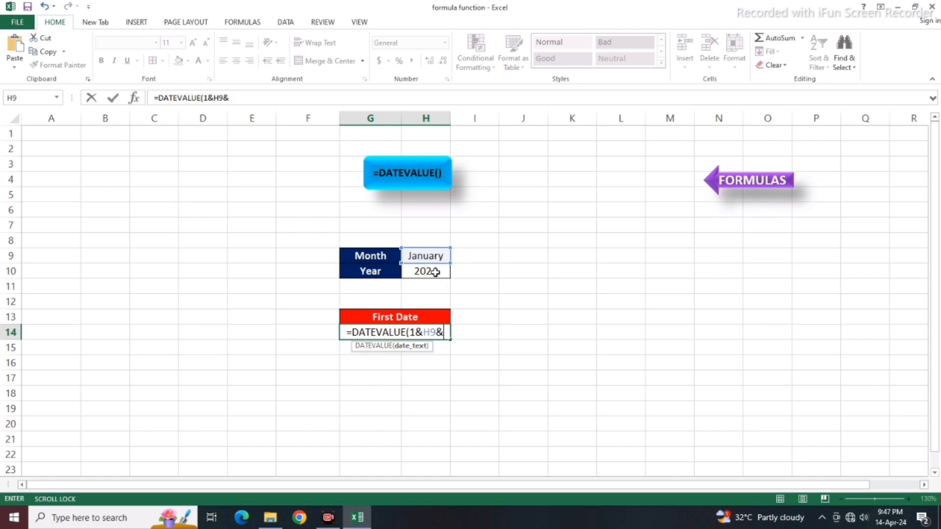
pyautogui.click(435, 272)
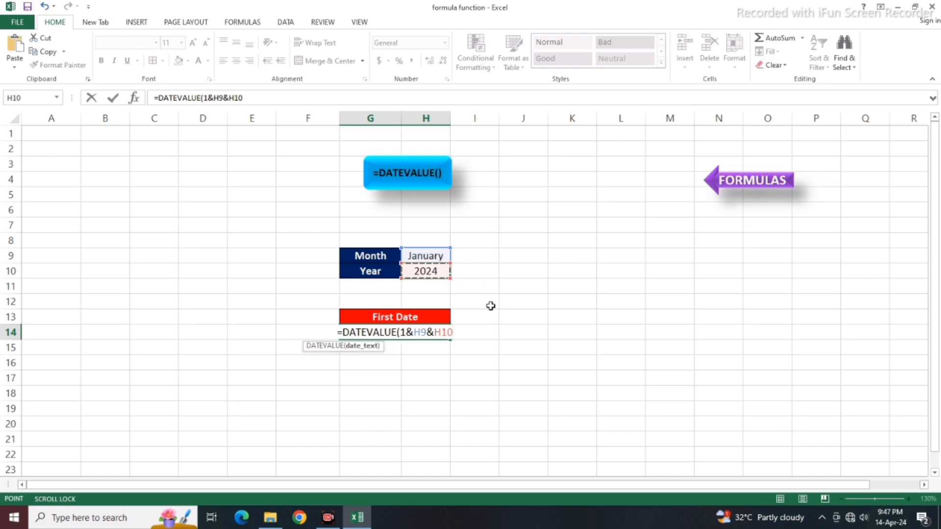
pyautogui.press('Return')
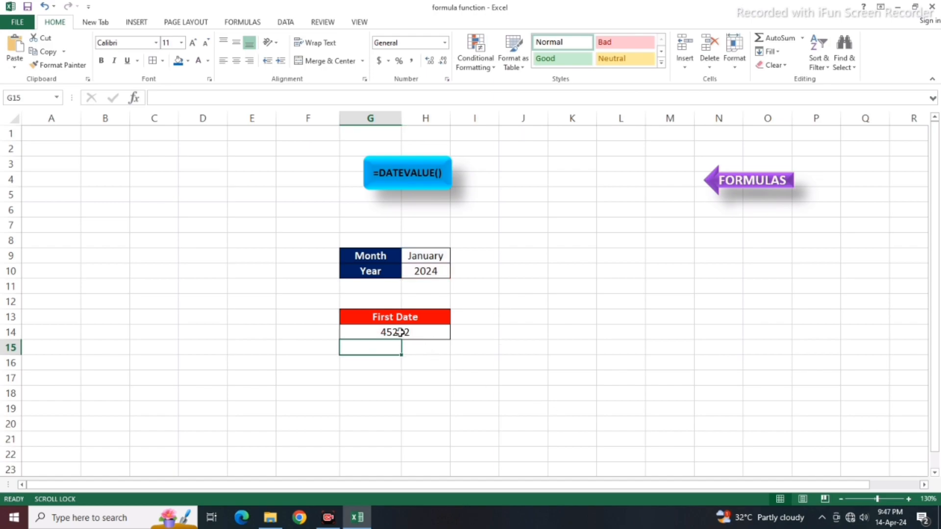
# Format the First Date cell G14 as Short Date
pyautogui.click(401, 332)
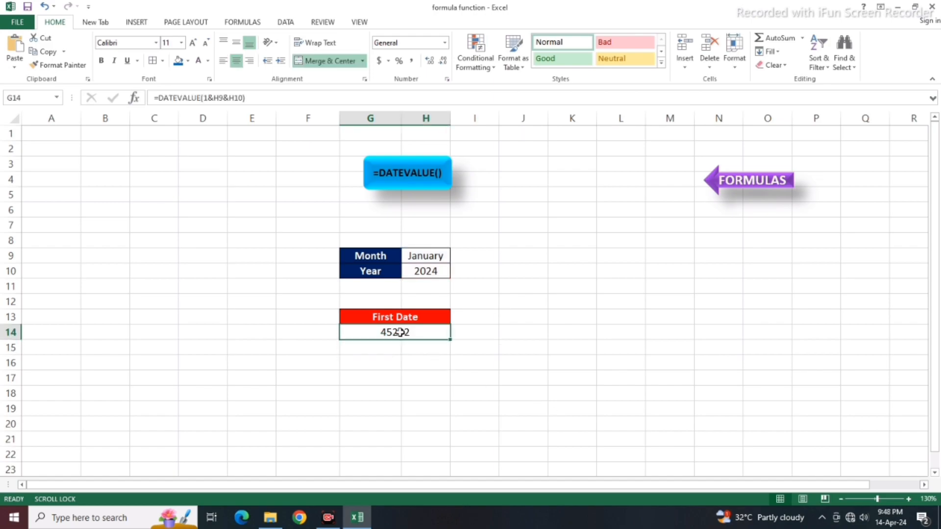
pyautogui.click(445, 43)
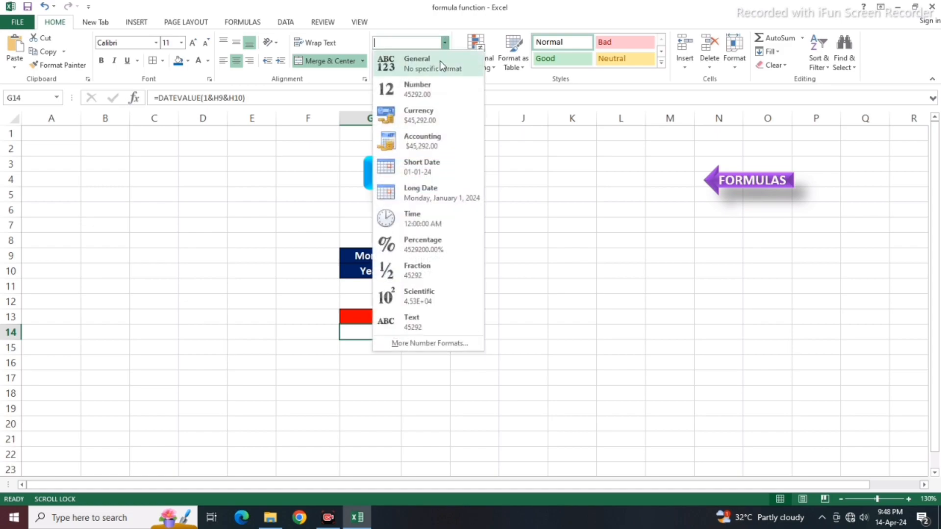
pyautogui.click(426, 171)
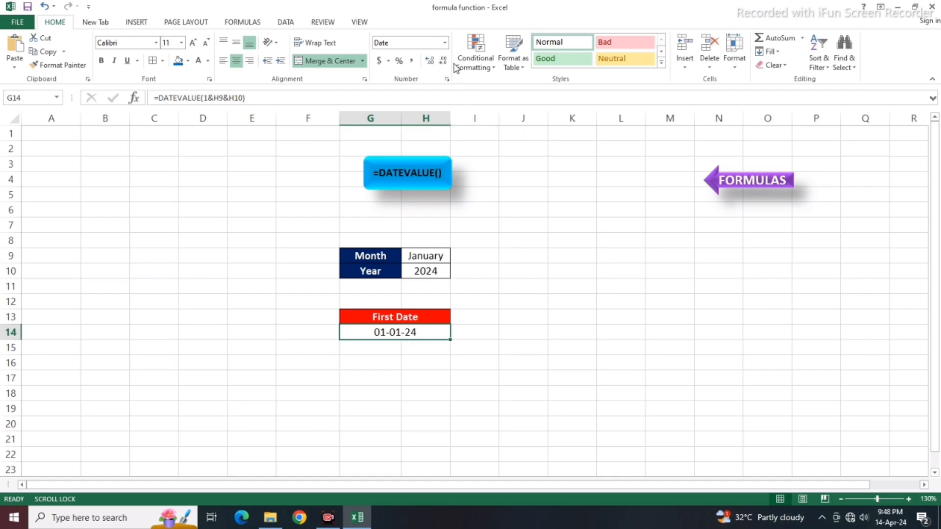
# Format the First Date cell G14 as Long Date and widen column H to fit the full date
pyautogui.click(445, 43)
pyautogui.click(424, 193)
pyautogui.moveTo(450, 118); pyautogui.dragTo(481, 118)
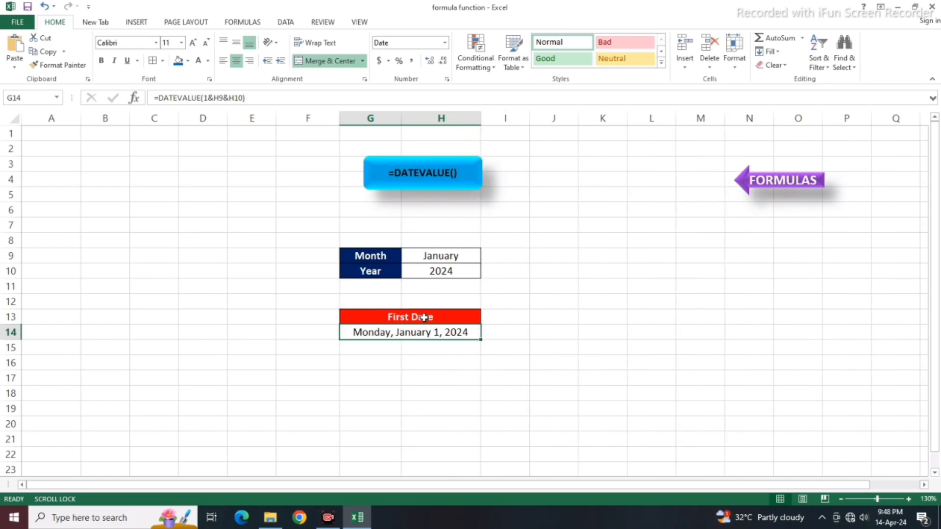
# Try October and September as the Month in H9 to test the First Date formula
pyautogui.click(451, 256)
pyautogui.click(486, 257)
pyautogui.click(409, 300)
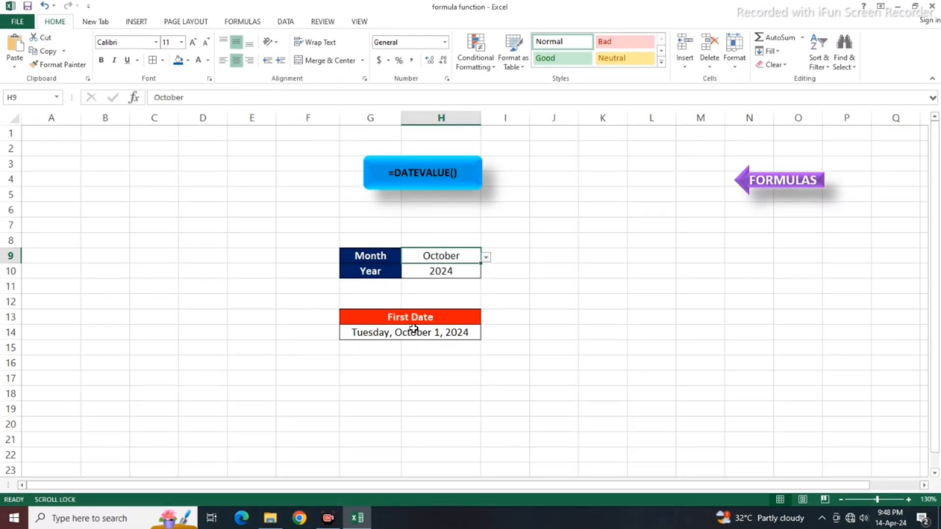
pyautogui.click(486, 258)
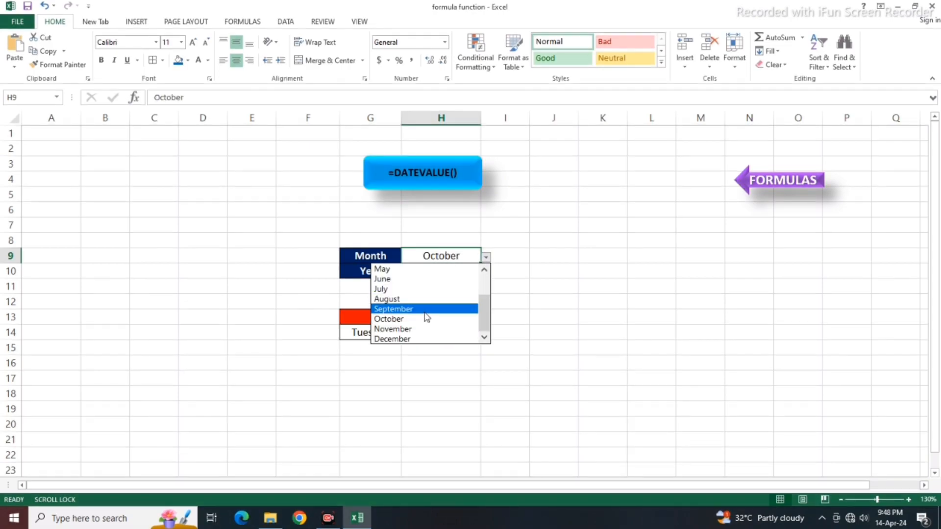
pyautogui.click(414, 308)
# Set the Year in H10 to 2023
pyautogui.click(478, 272)
pyautogui.click(486, 273)
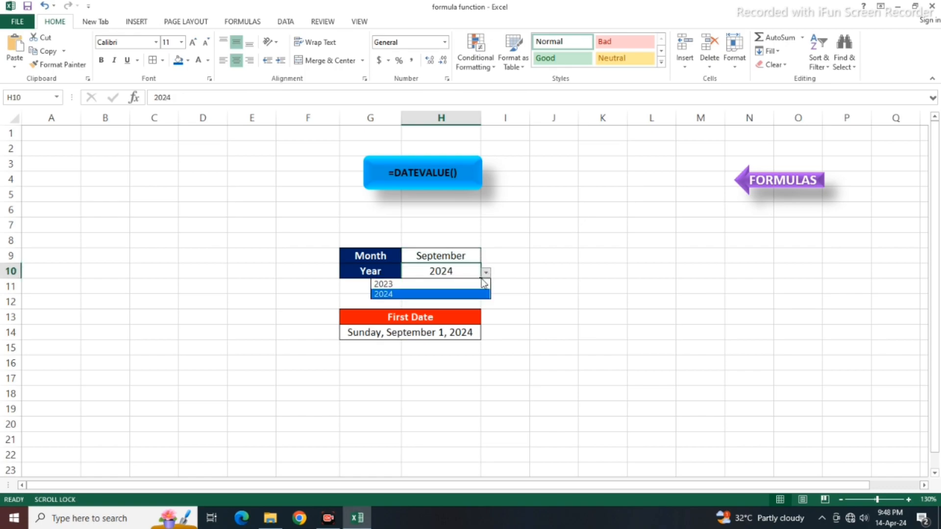
pyautogui.click(421, 286)
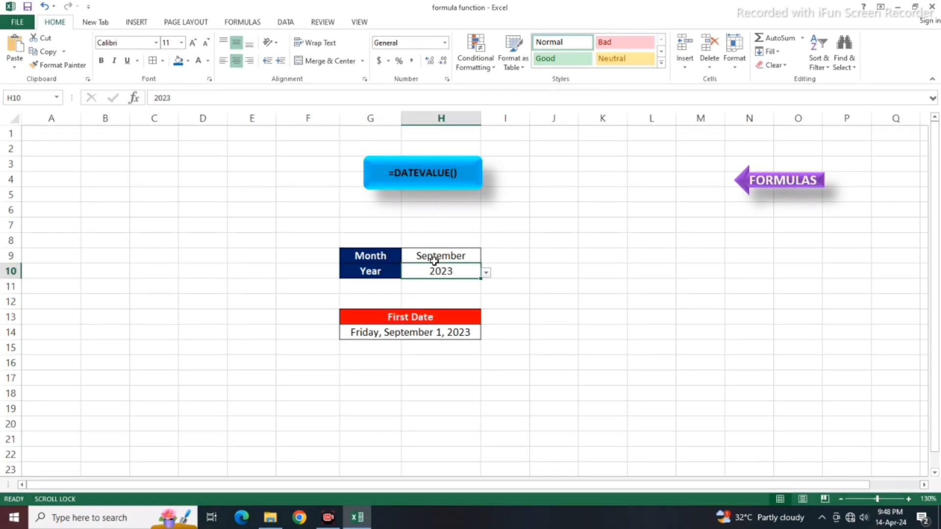
# Set the Month in H9 to August
pyautogui.click(469, 258)
pyautogui.click(486, 257)
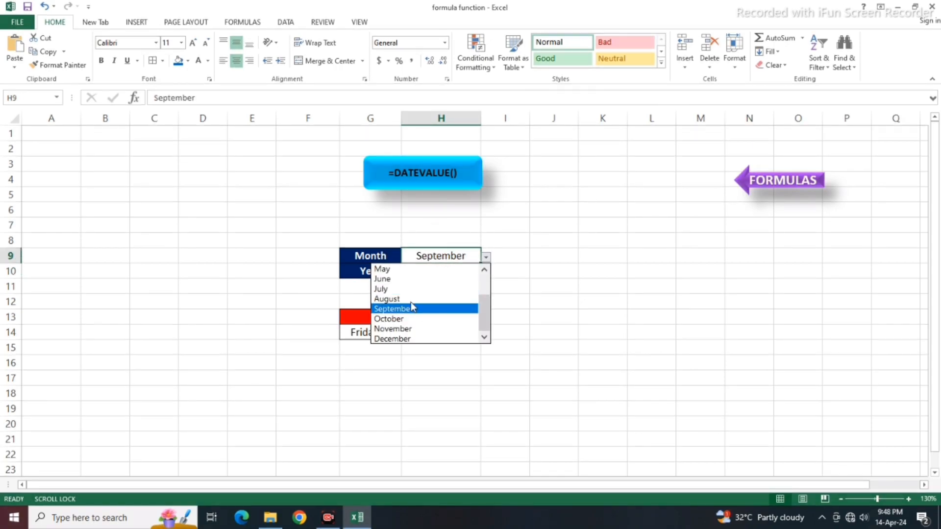
pyautogui.click(410, 298)
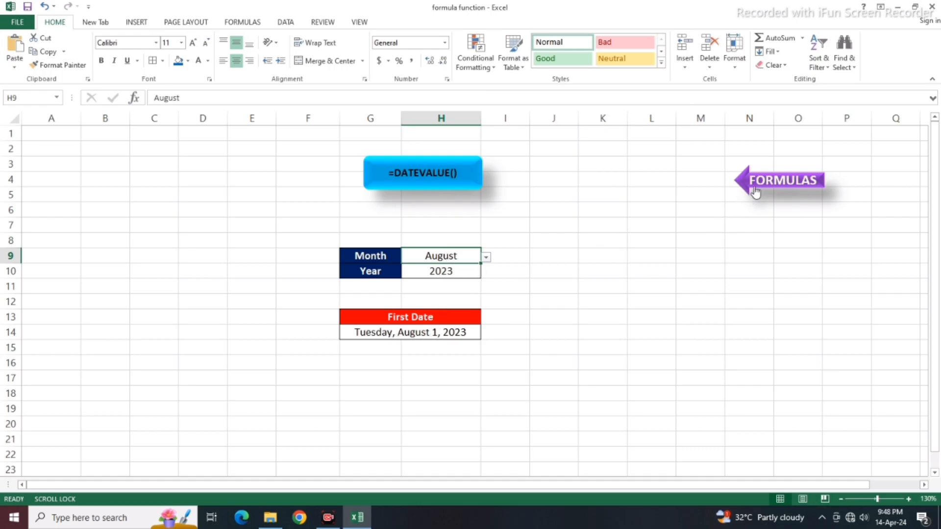
# On the DATEDIF sheet, enter the date of birth in the DOB cell, F8
pyautogui.click(758, 184)
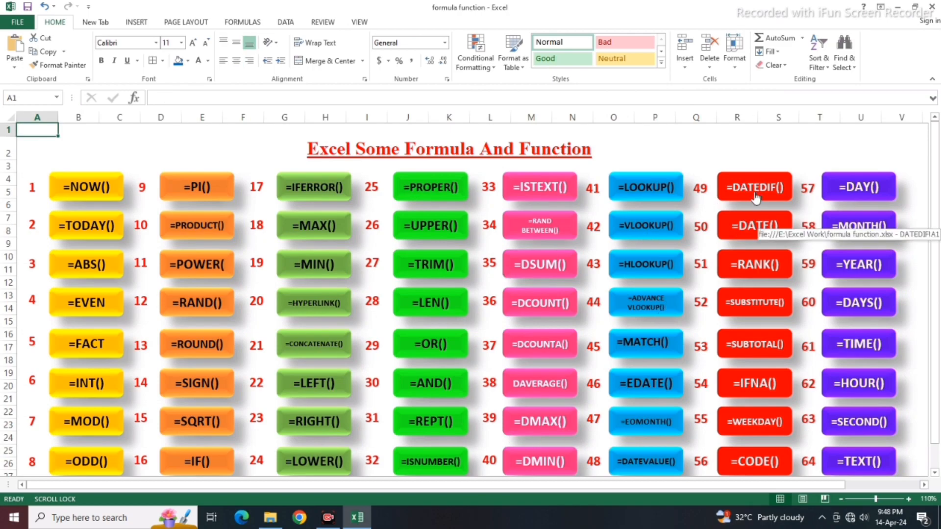
pyautogui.click(756, 195)
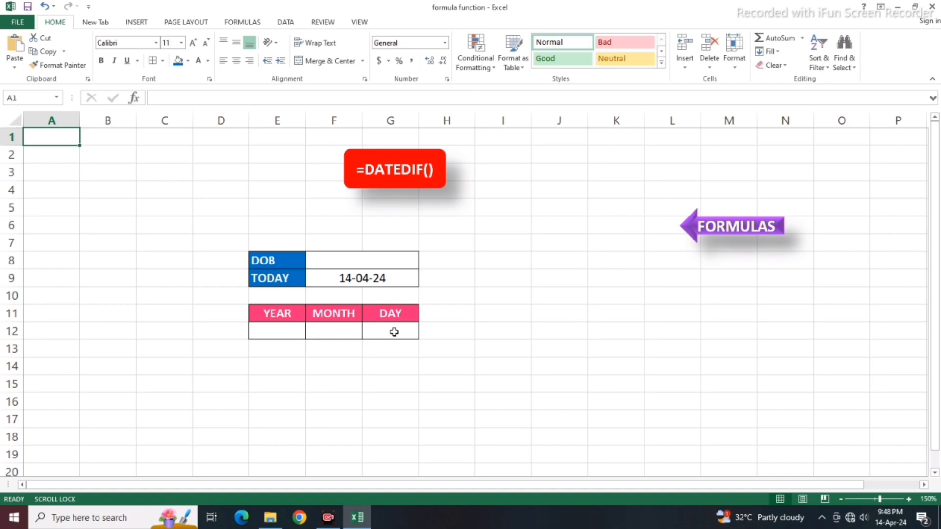
pyautogui.click(350, 257)
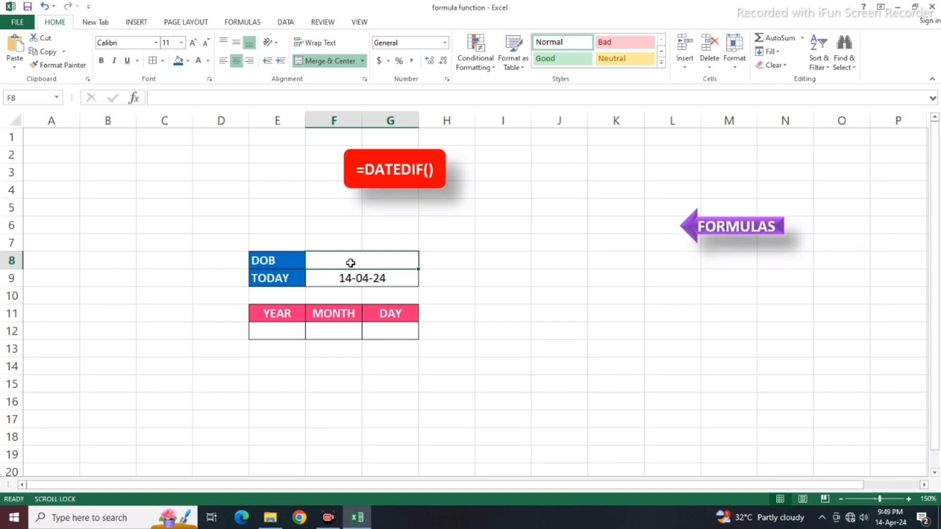
pyautogui.write('12/2')
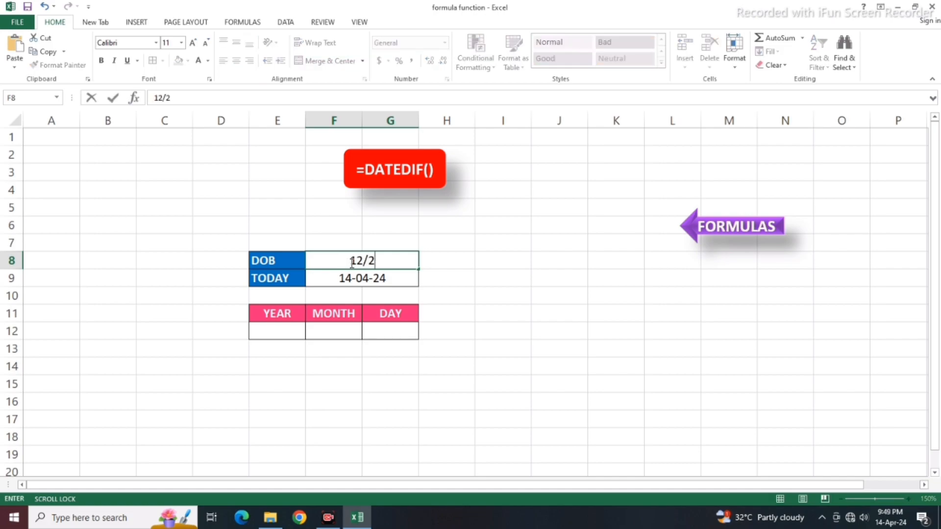
pyautogui.write('/1991')
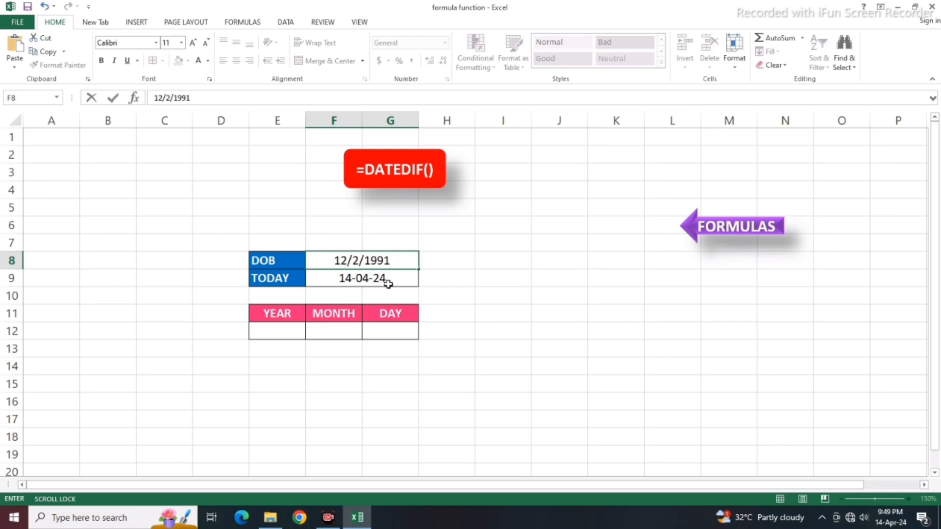
pyautogui.click(478, 283)
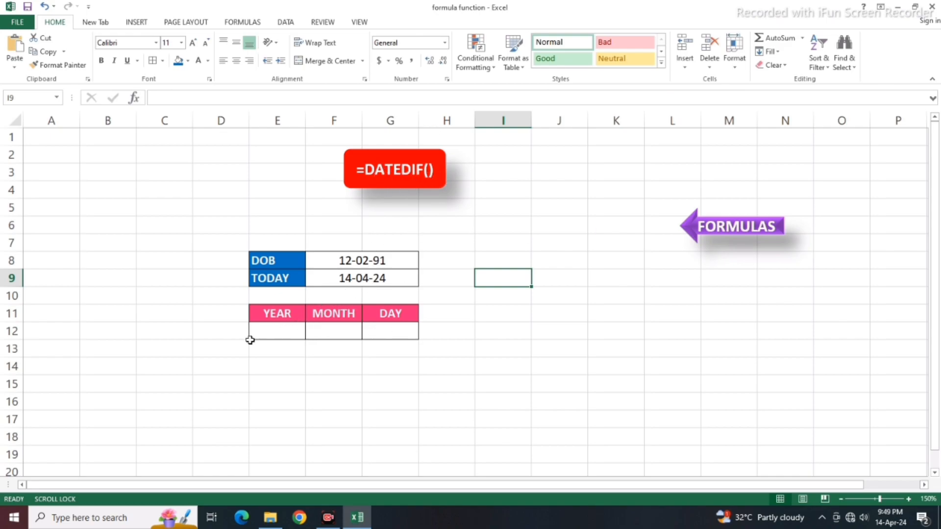
# In the YEAR cell E12, enter =DATEDIF(F8,F9,"y") to calculate the completed years between the DOB and TODAY dates
pyautogui.click(284, 332)
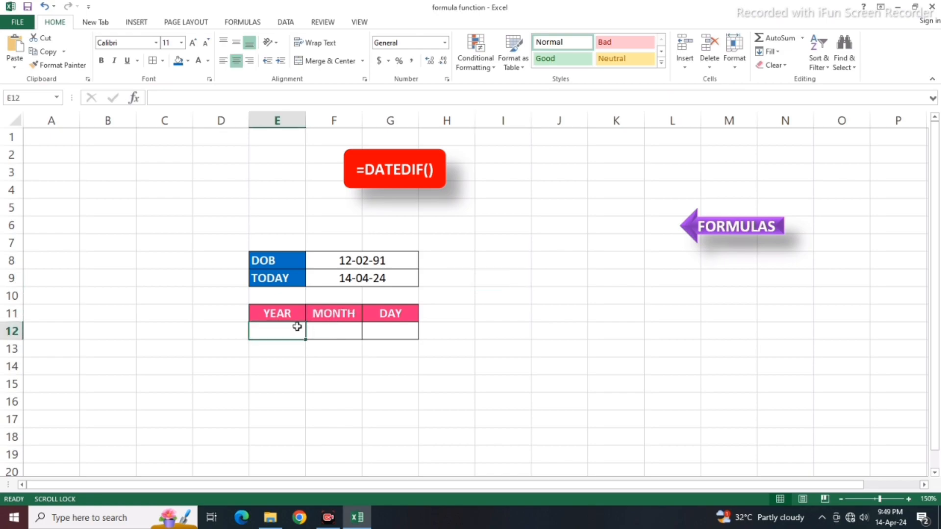
pyautogui.write('=')
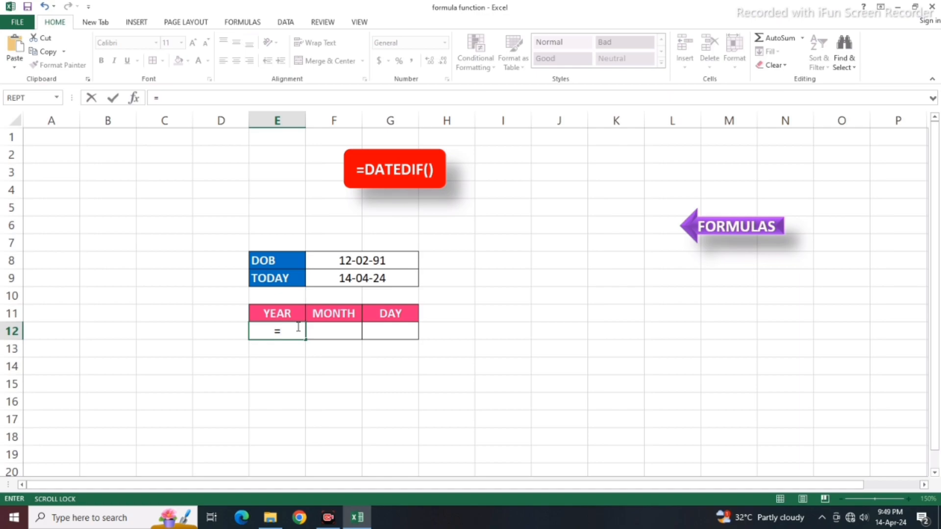
pyautogui.write('D')
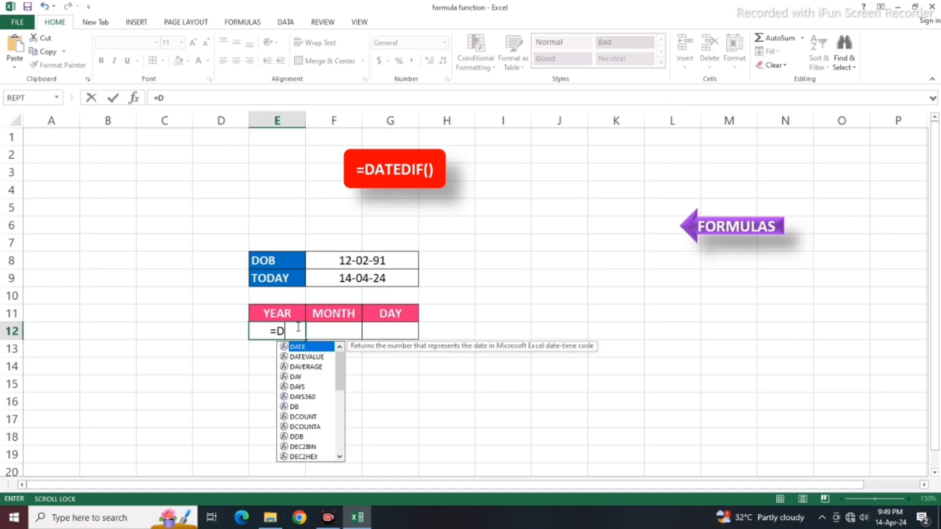
pyautogui.write('ATEDIF(')
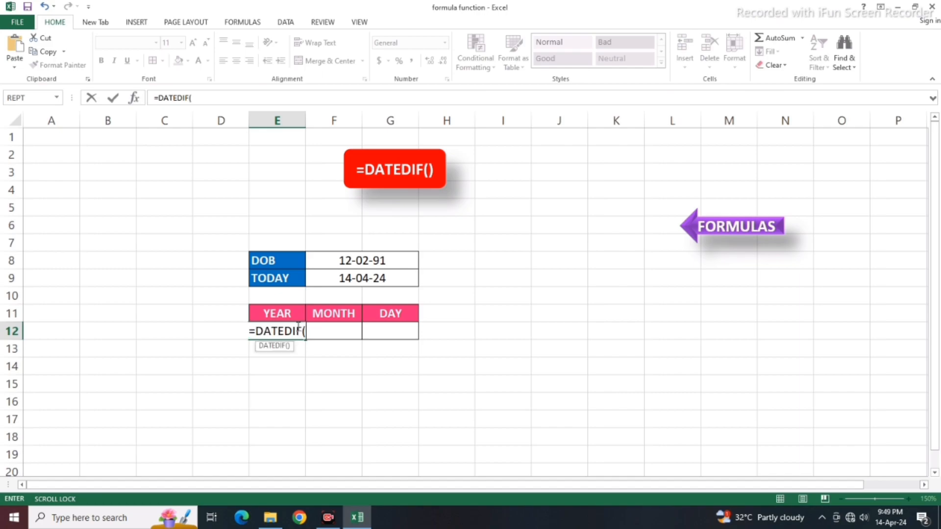
pyautogui.click(366, 263)
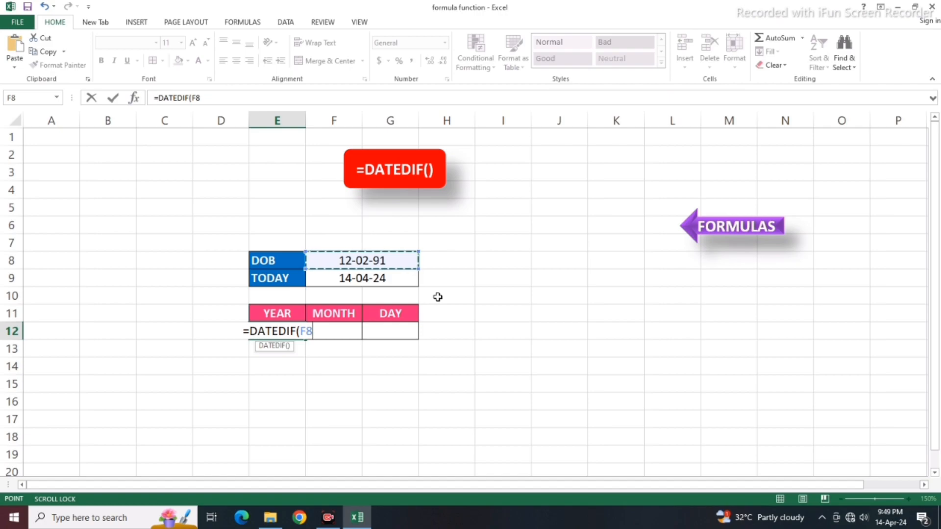
pyautogui.write(',')
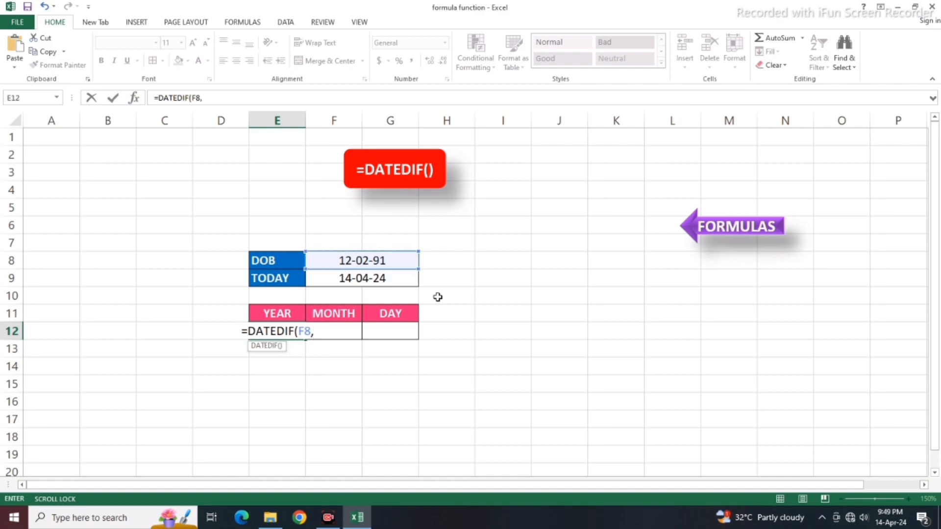
pyautogui.click(368, 278)
pyautogui.write(',')
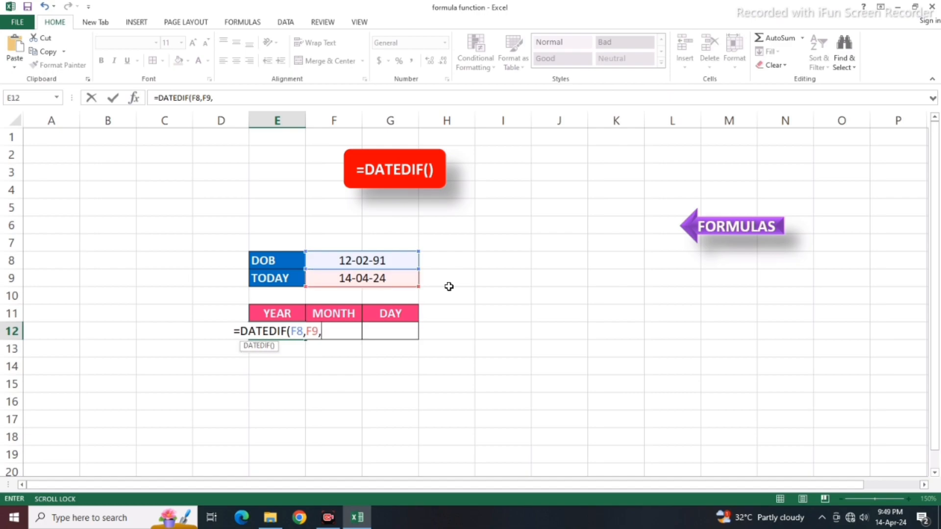
pyautogui.write(':')
pyautogui.press('BackSpace')
pyautogui.write('"')
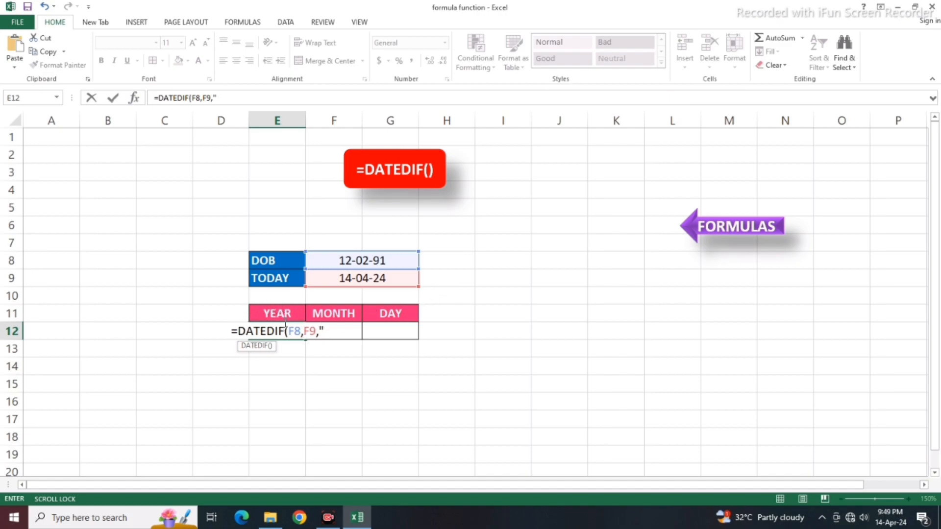
pyautogui.write('y')
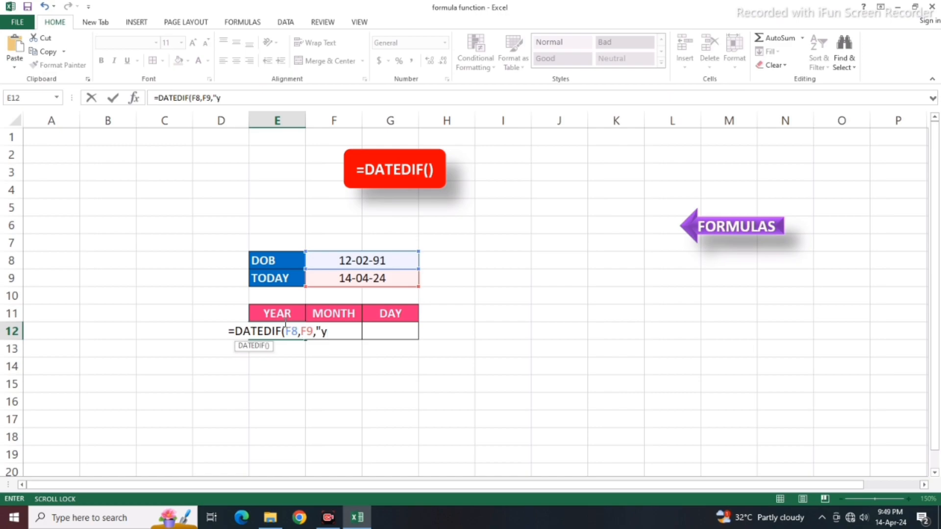
pyautogui.write('")')
pyautogui.press('Return')
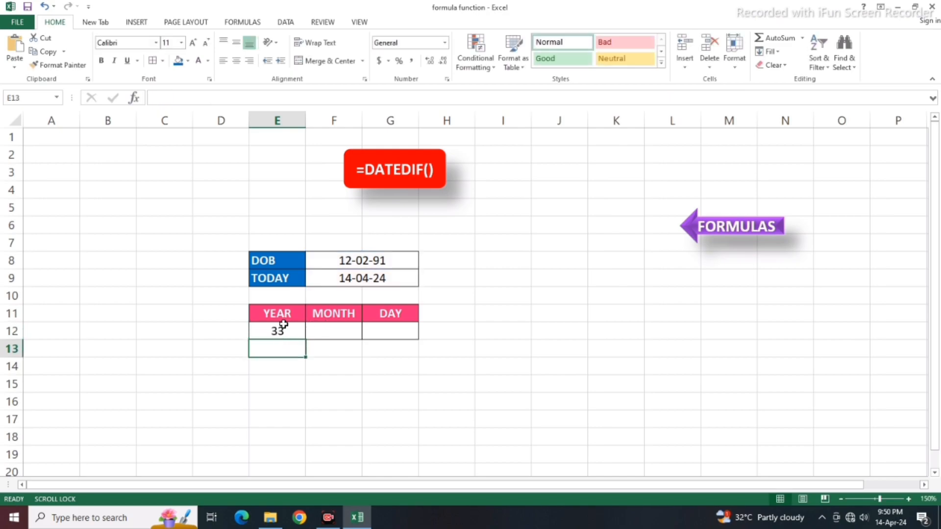
# In the MONTH cell F12, enter =DATEDIF(F8,F9,"YM") to calculate the remaining months beyond the full years
pyautogui.click(334, 330)
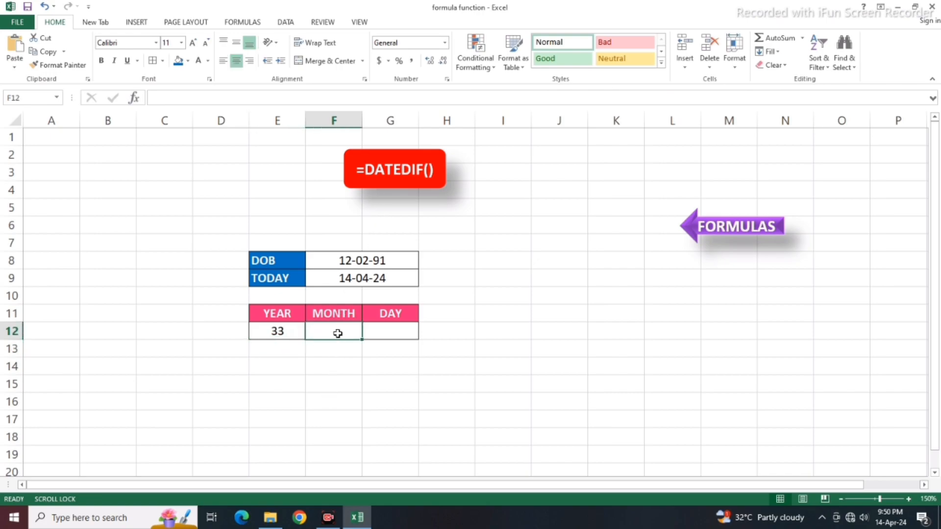
pyautogui.write('=')
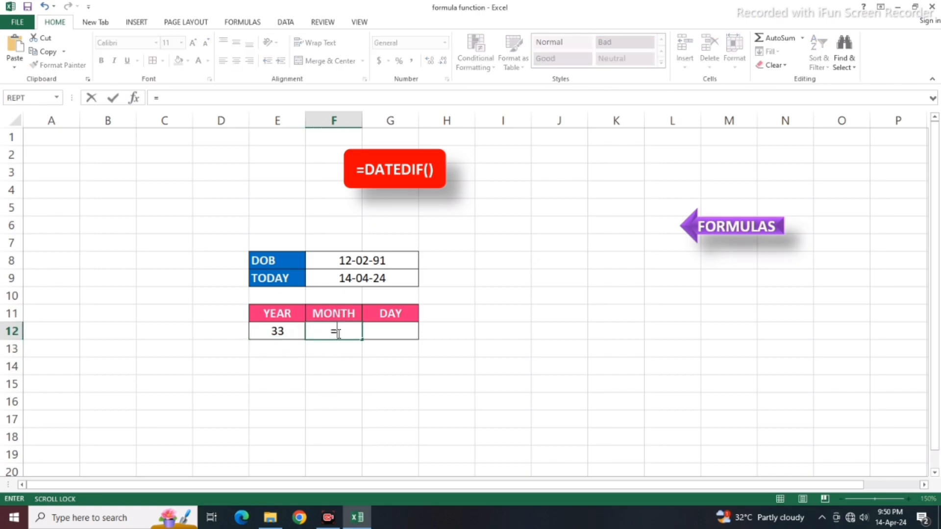
pyautogui.write('DATE')
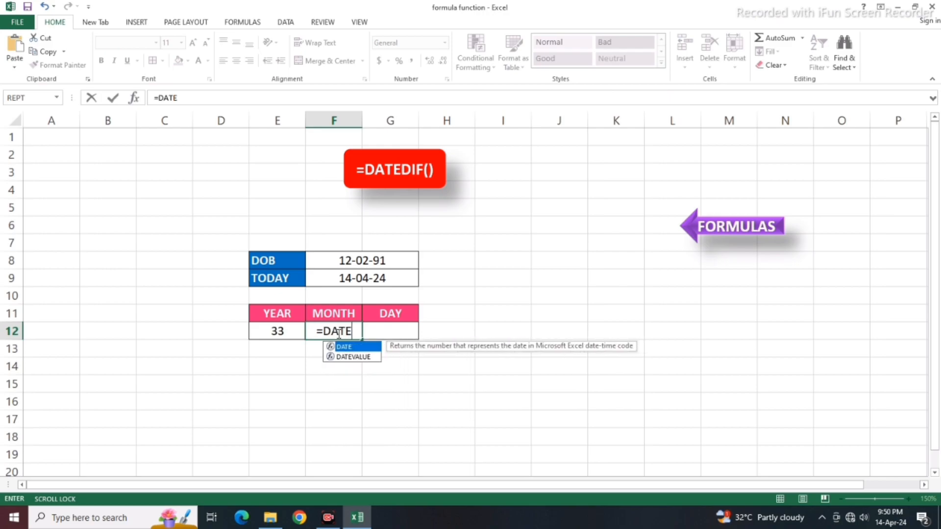
pyautogui.write('DIF')
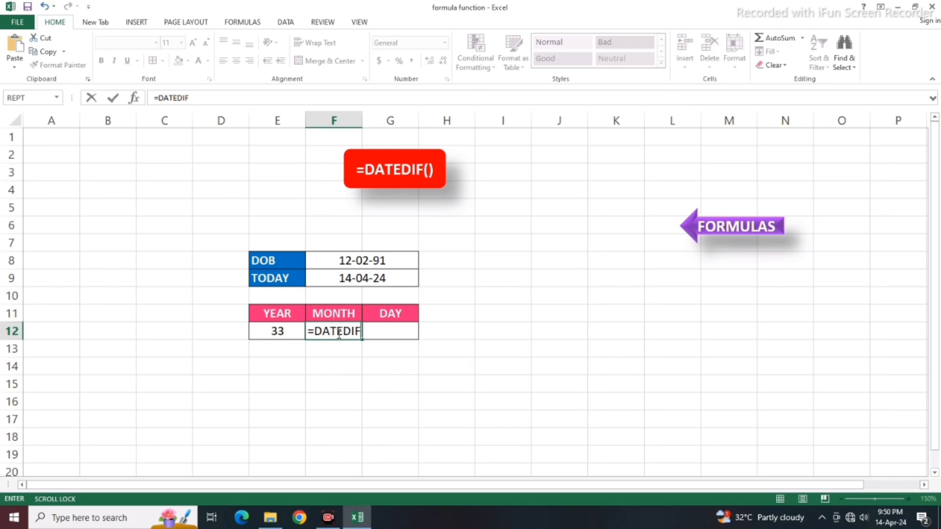
pyautogui.write('(')
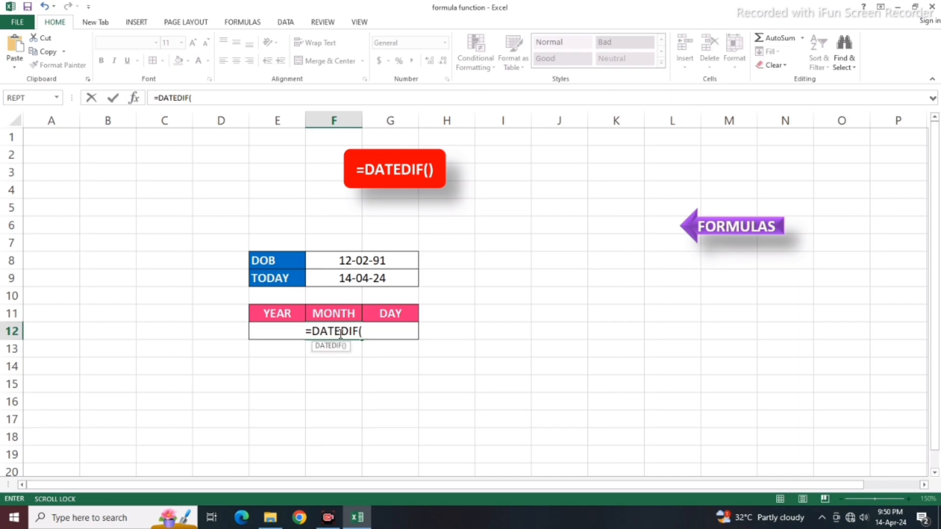
pyautogui.click(354, 260)
pyautogui.write(',')
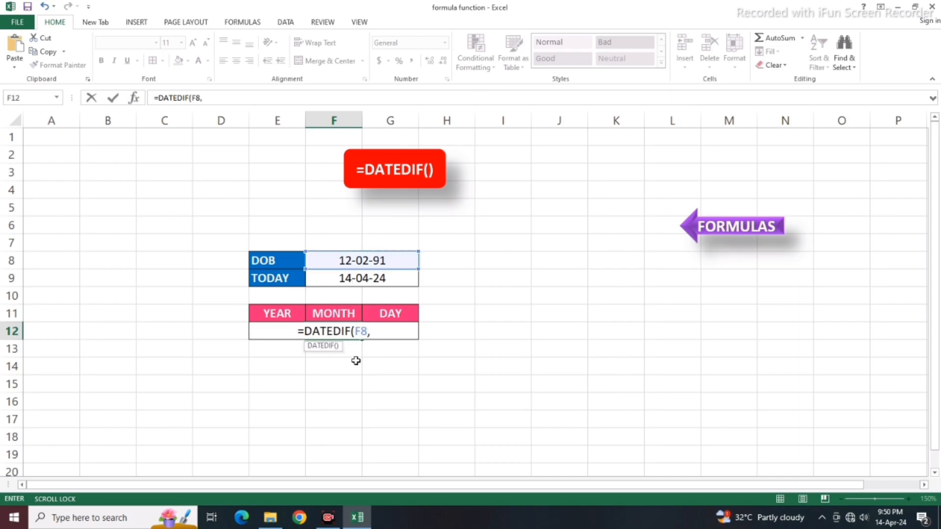
pyautogui.click(367, 281)
pyautogui.write(',')
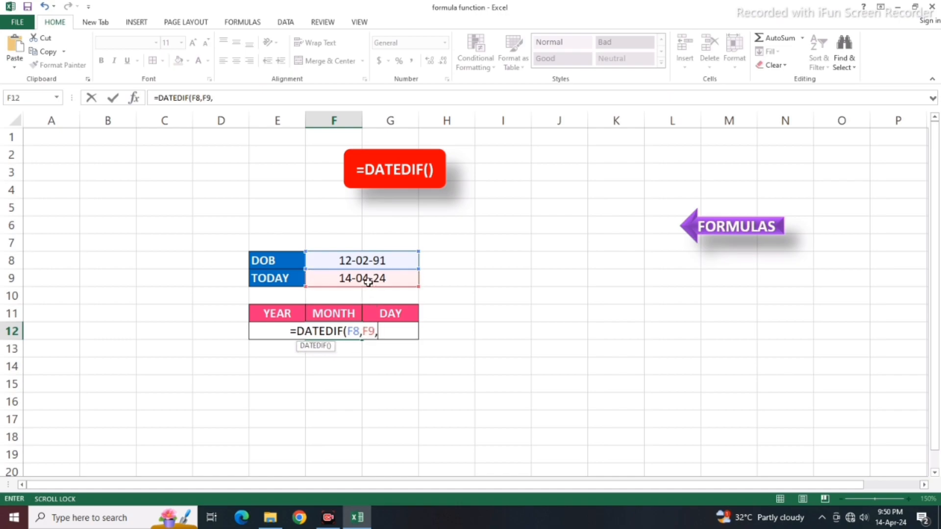
pyautogui.write('"')
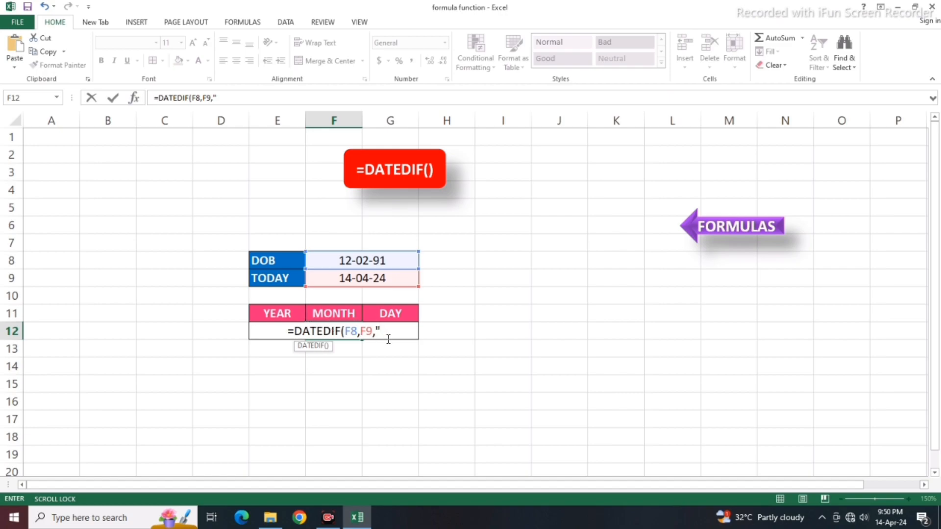
pyautogui.write('YM")')
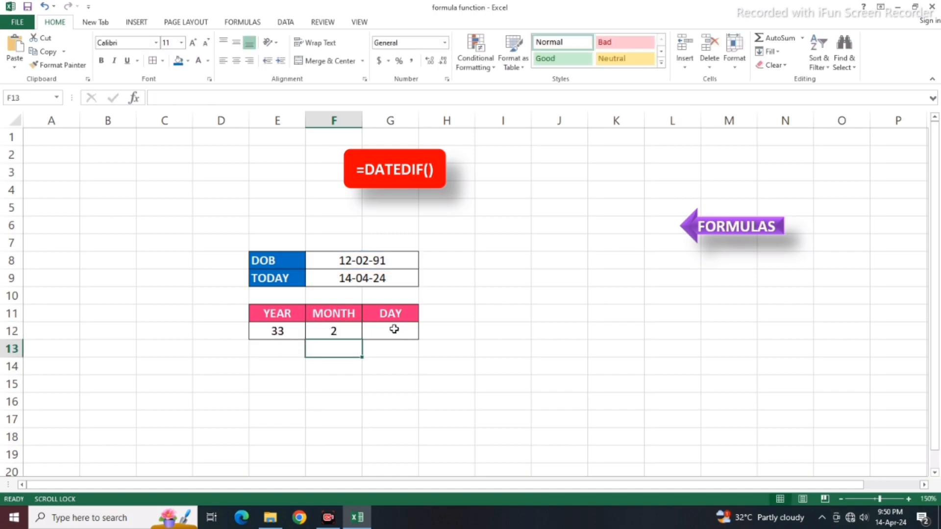
# In the DAY cell G12, enter =DATEDIF(F8,F9,"MD") to calculate the remaining days beyond the full months
pyautogui.click(394, 329)
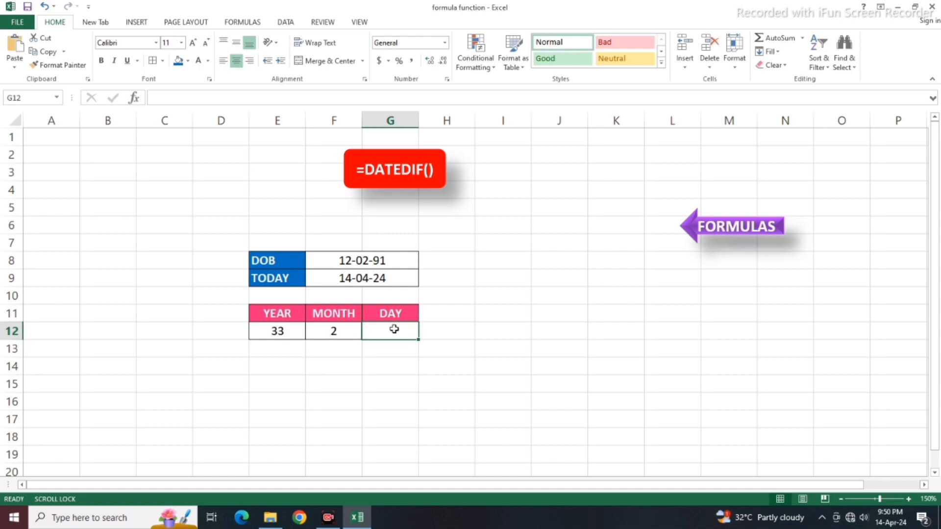
pyautogui.write('=')
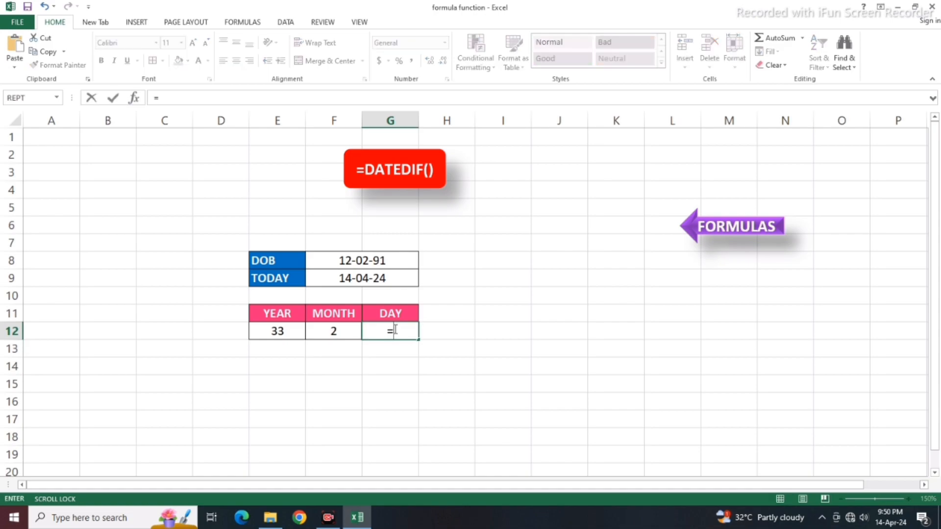
pyautogui.write('DAT')
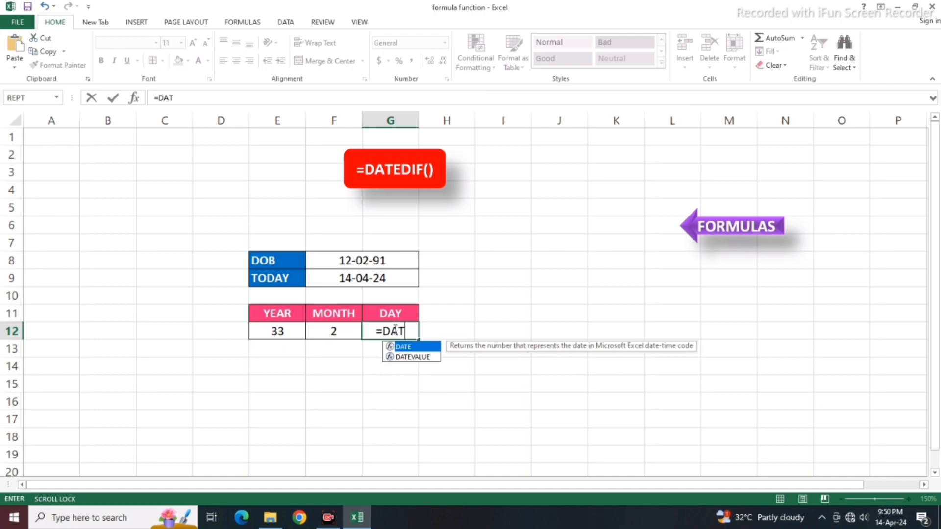
pyautogui.write('EDIF')
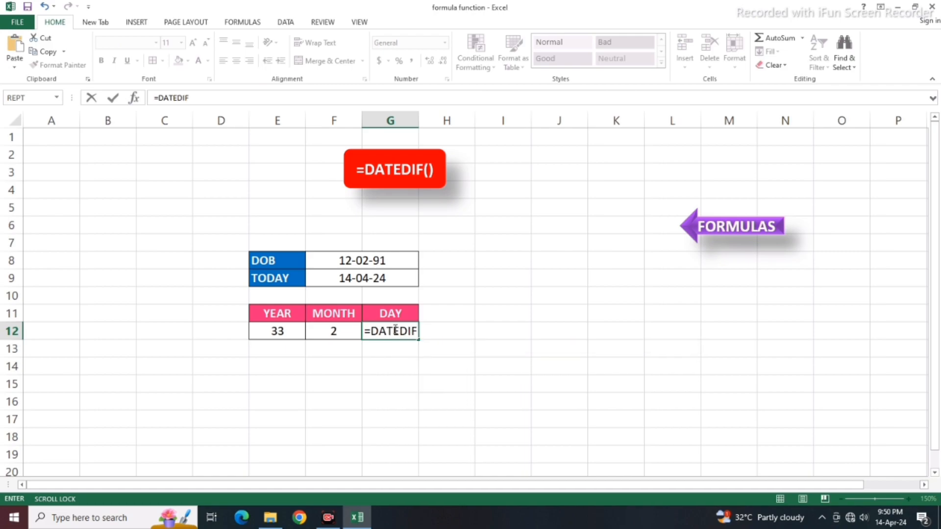
pyautogui.write('(')
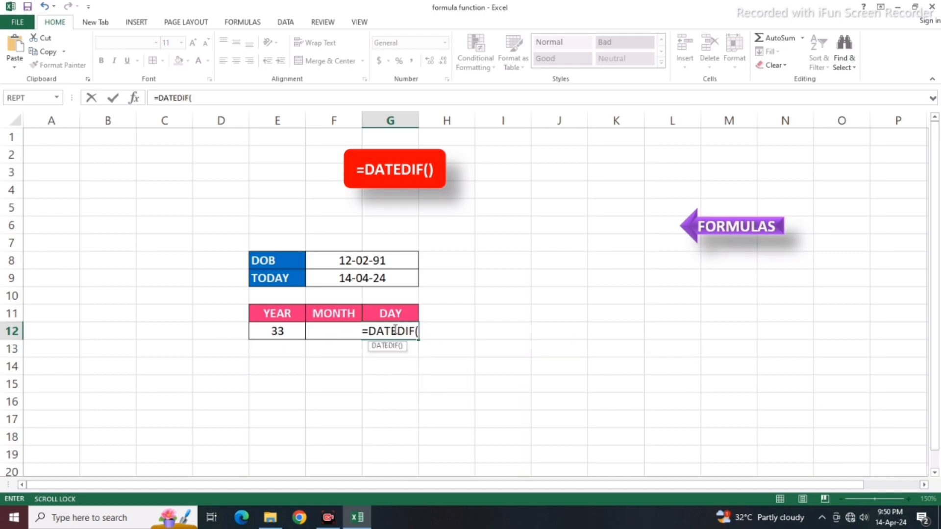
pyautogui.click(392, 260)
pyautogui.write(',')
pyautogui.click(349, 278)
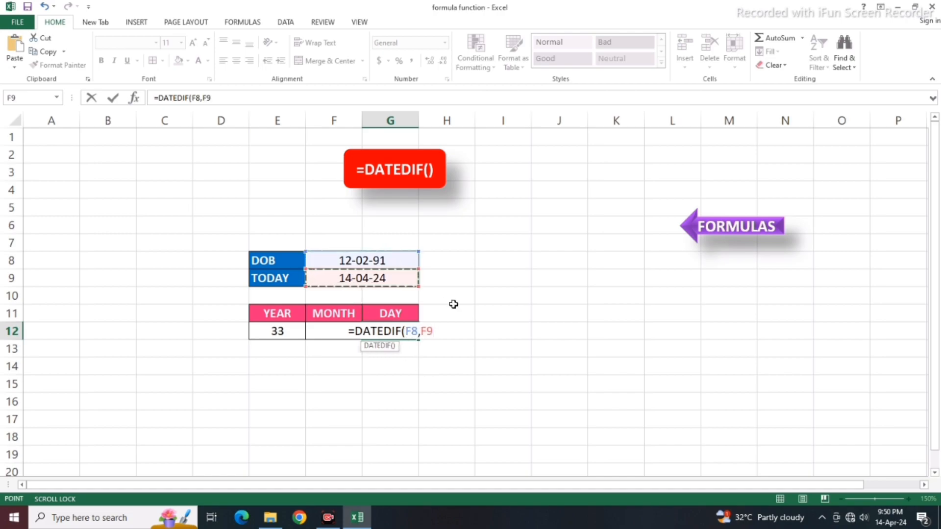
pyautogui.write(',"')
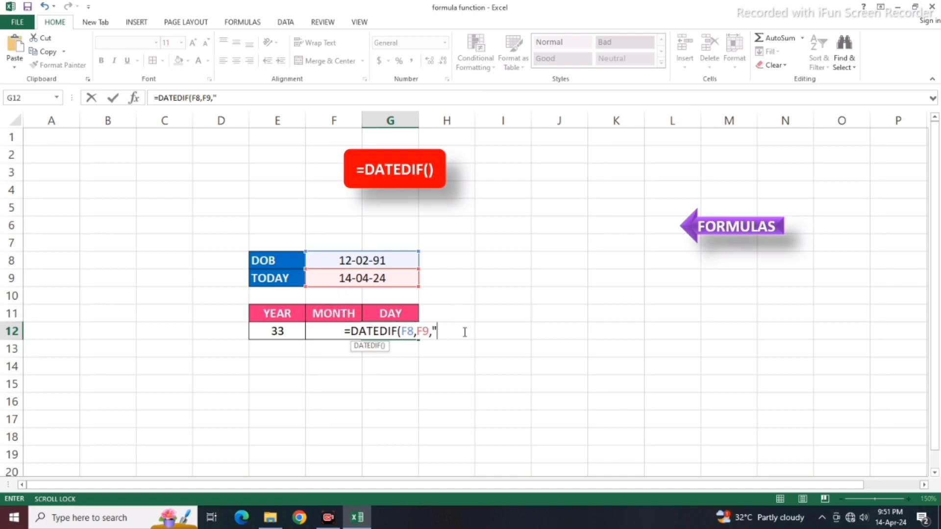
pyautogui.write('MD')
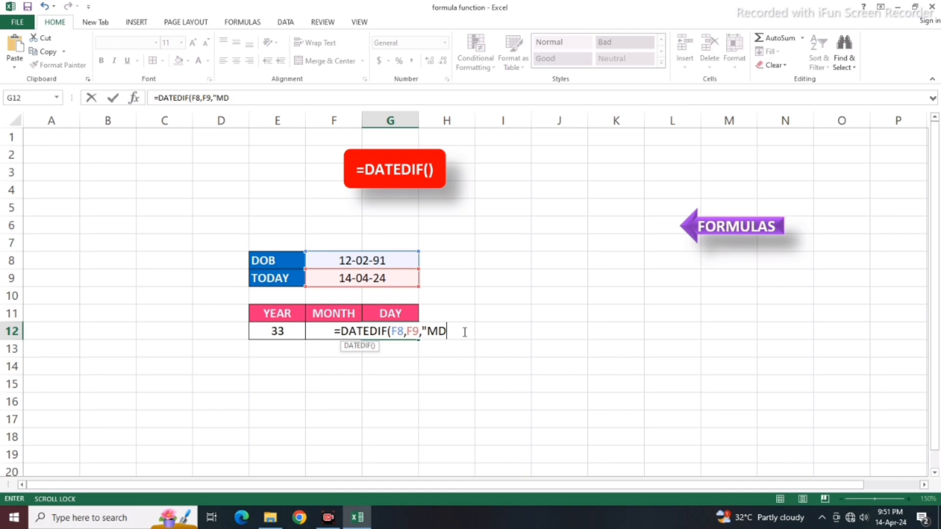
pyautogui.write('"')
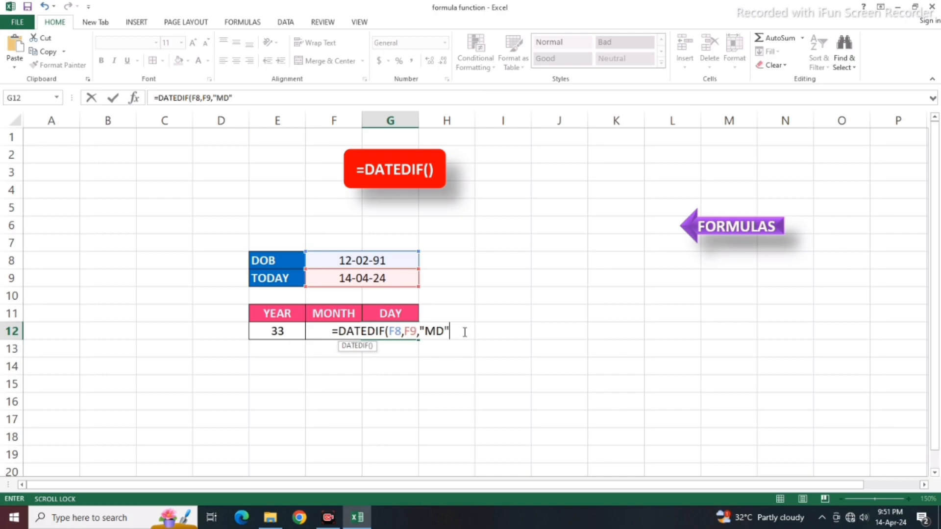
pyautogui.write(')')
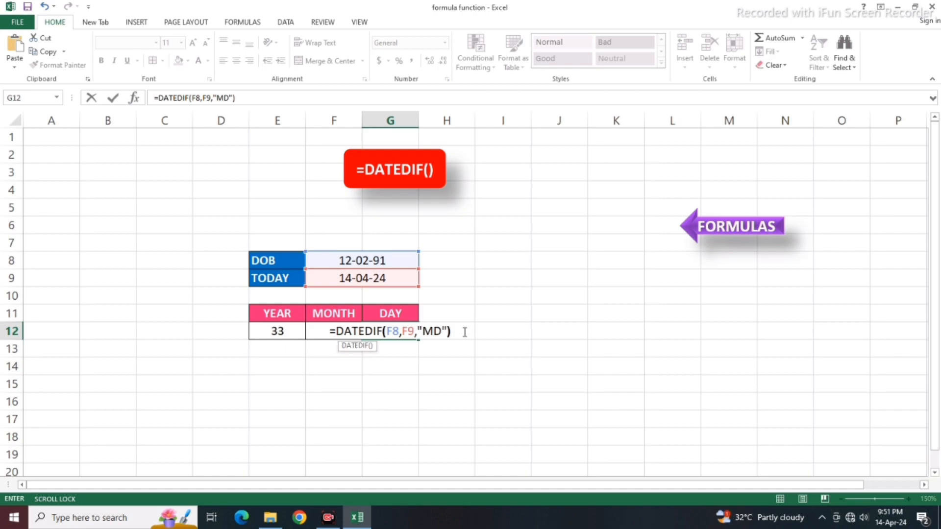
pyautogui.press('Return')
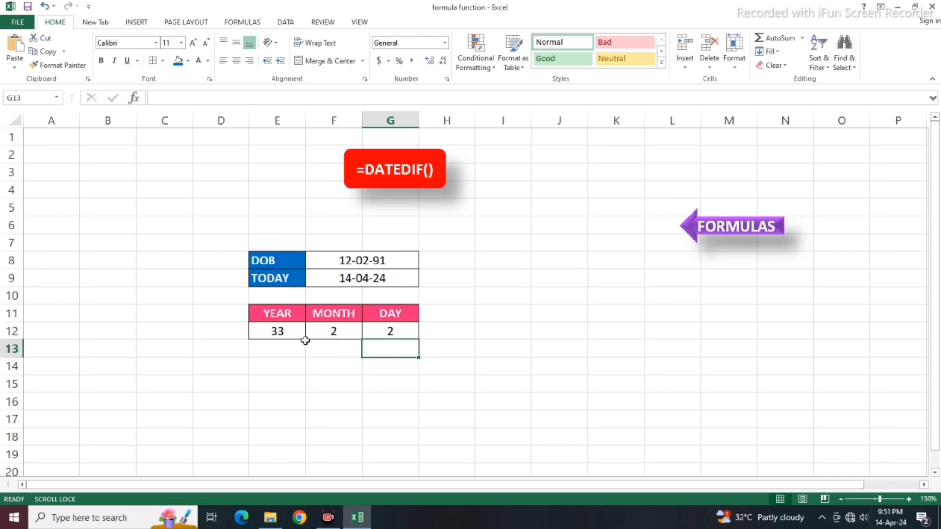
# Review the DATEDIF formulas in the YEAR, MONTH and DAY cells E12 to G12, showing the YEAR formula's arguments in the cell
pyautogui.click(279, 331)
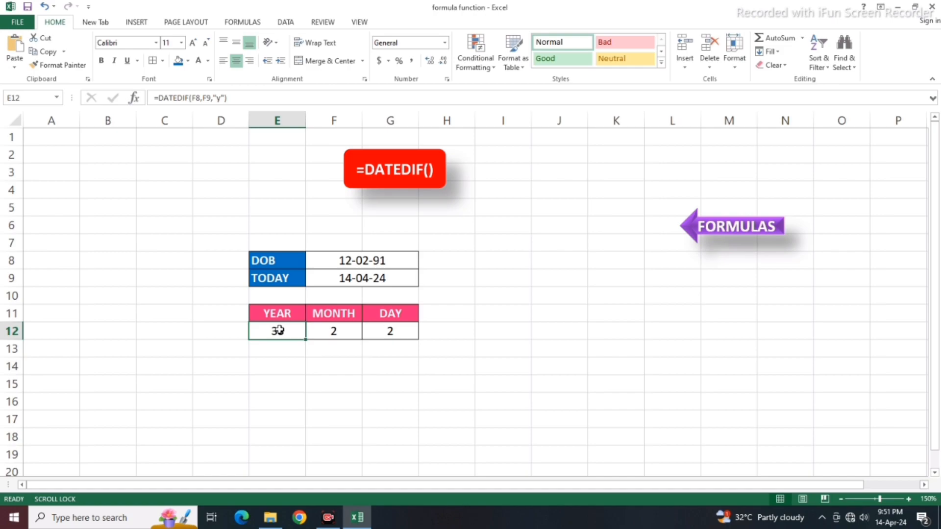
pyautogui.click(334, 330)
pyautogui.click(389, 332)
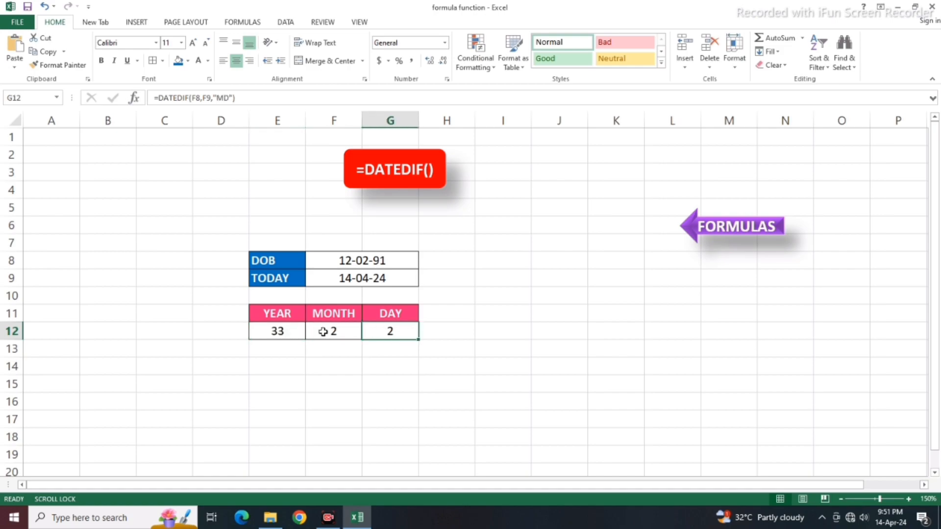
pyautogui.click(292, 330)
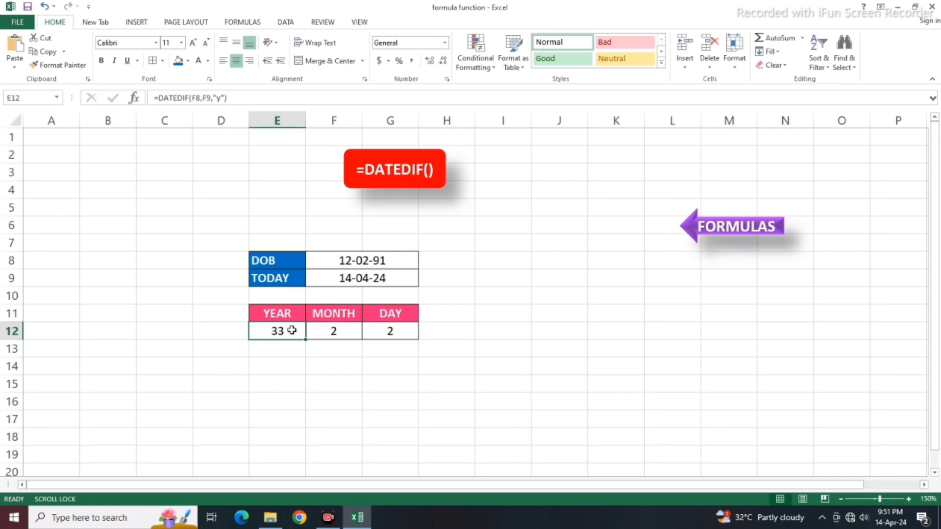
pyautogui.doubleClick(292, 330)
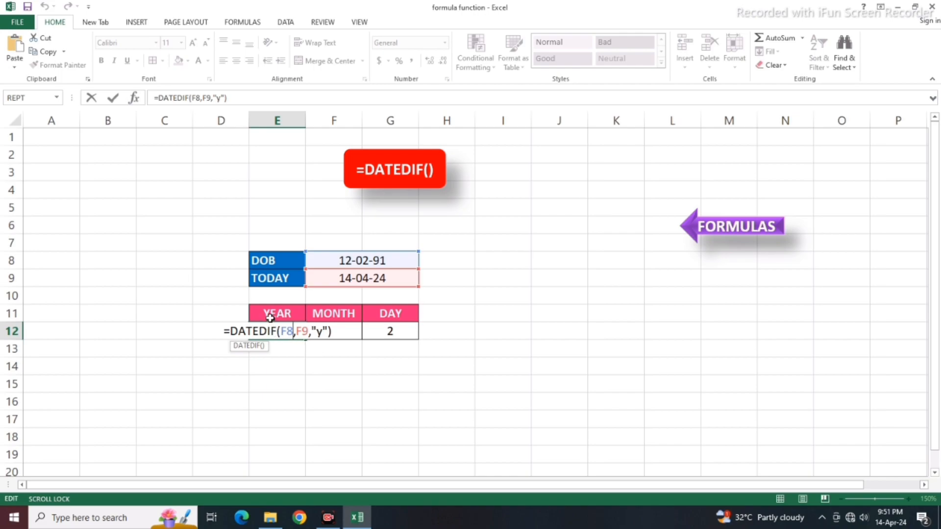
pyautogui.press('Return')
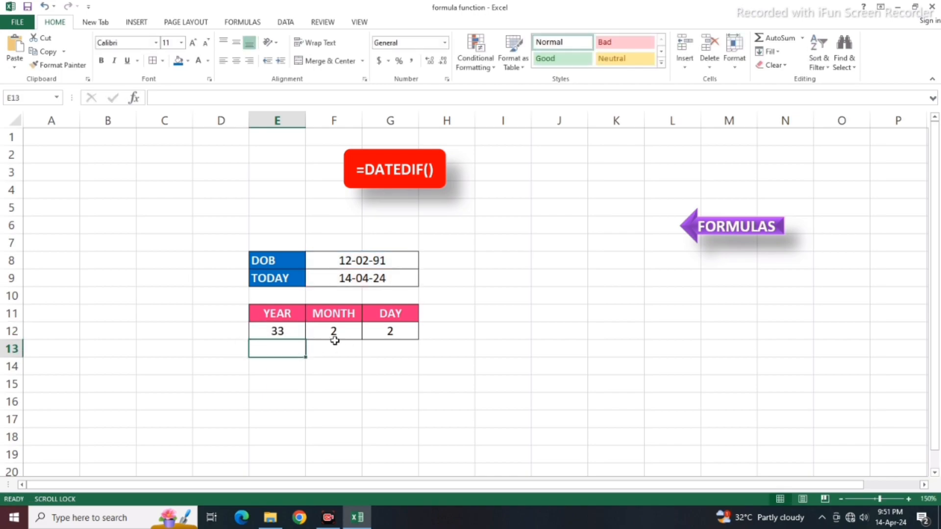
# Examine the arguments of the DATEDIF formulas in the MONTH cell F12 and the DAY cell G12, leaving both formulas as they are
pyautogui.click(333, 332)
pyautogui.doubleClick(333, 331)
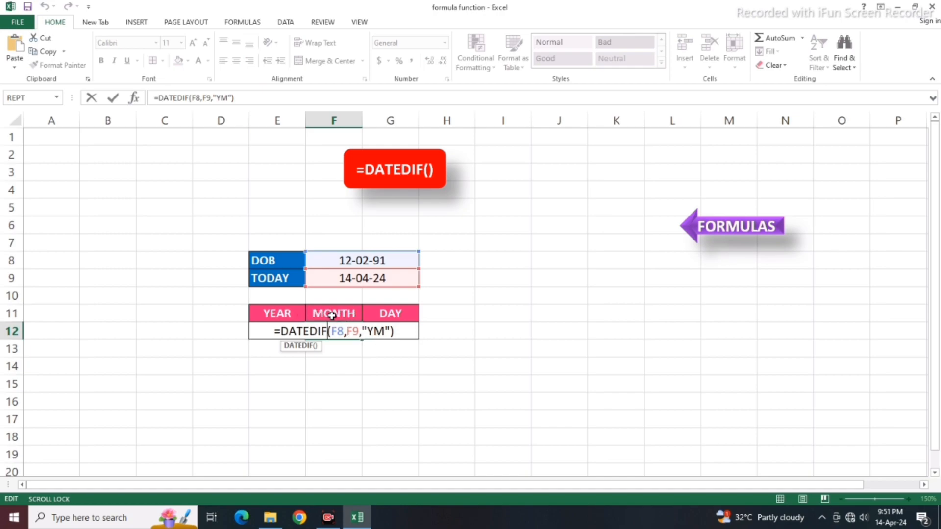
pyautogui.press('Return')
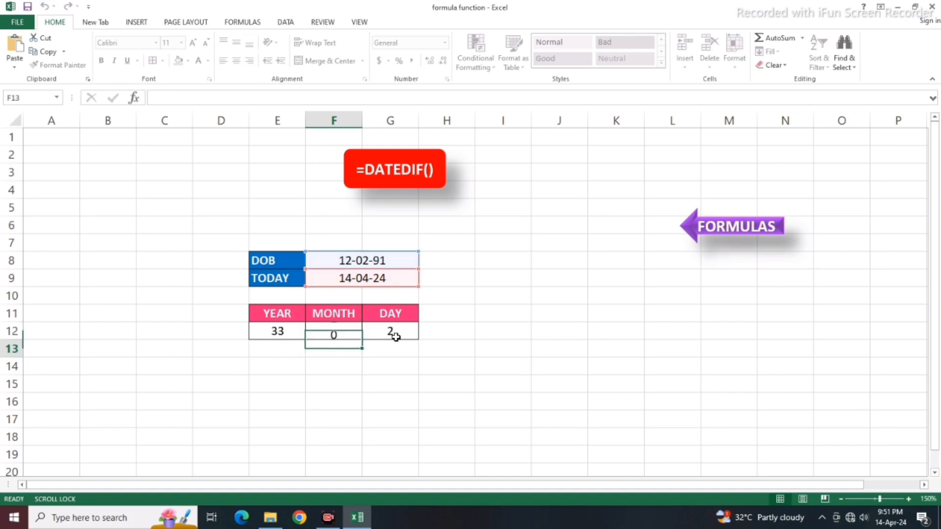
pyautogui.doubleClick(390, 332)
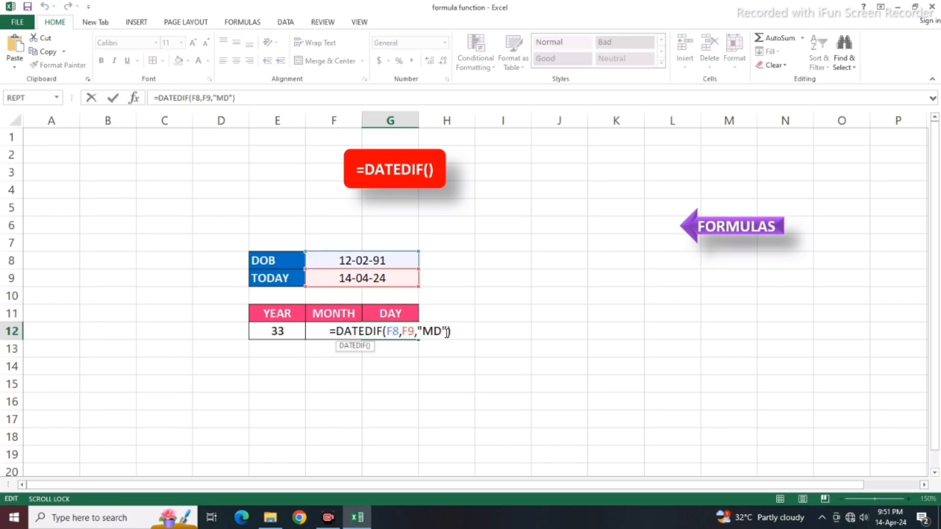
pyautogui.press('Return')
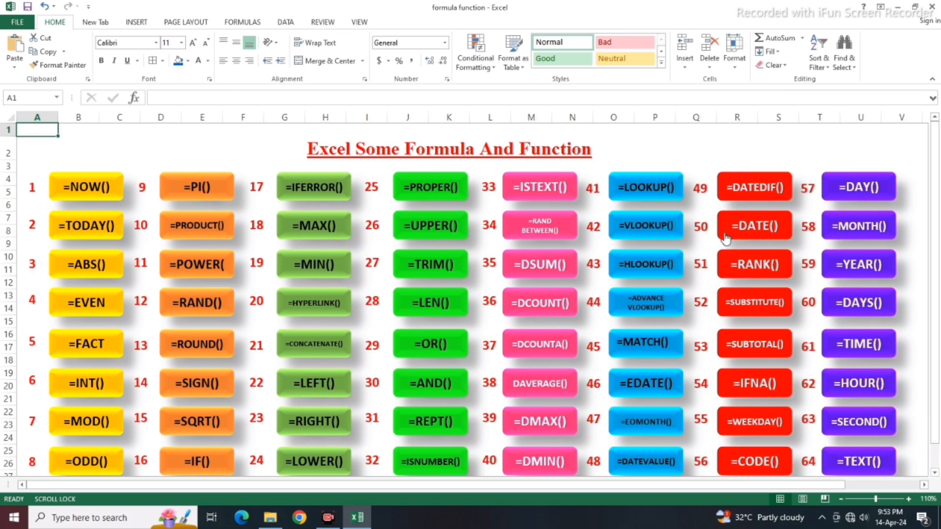
# Open the DATEDIF practice sheet from the formula overview, then return to the overview through the sheet's FORMULAS link
pyautogui.click(734, 196)
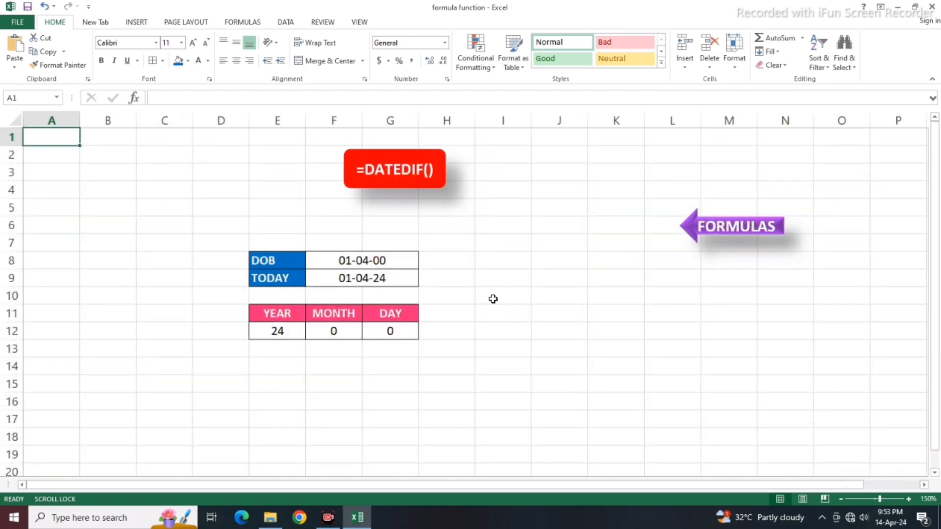
pyautogui.click(720, 229)
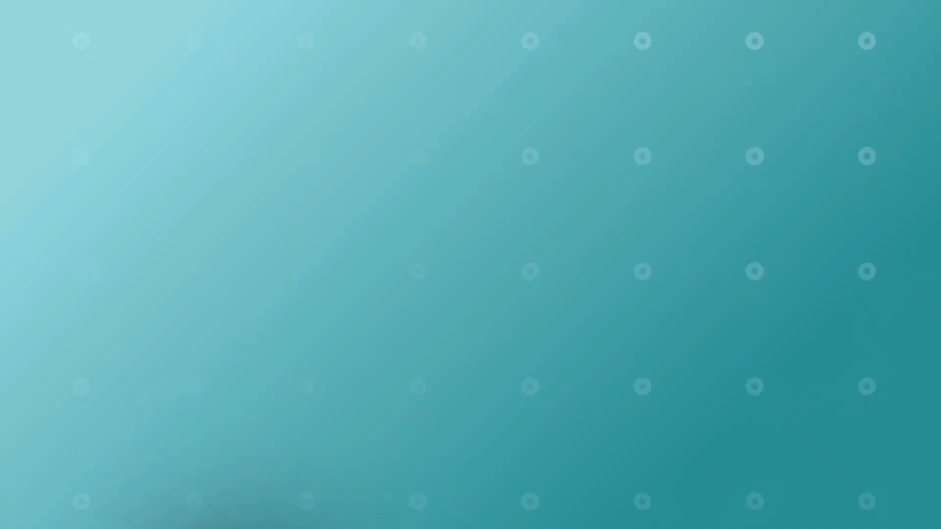